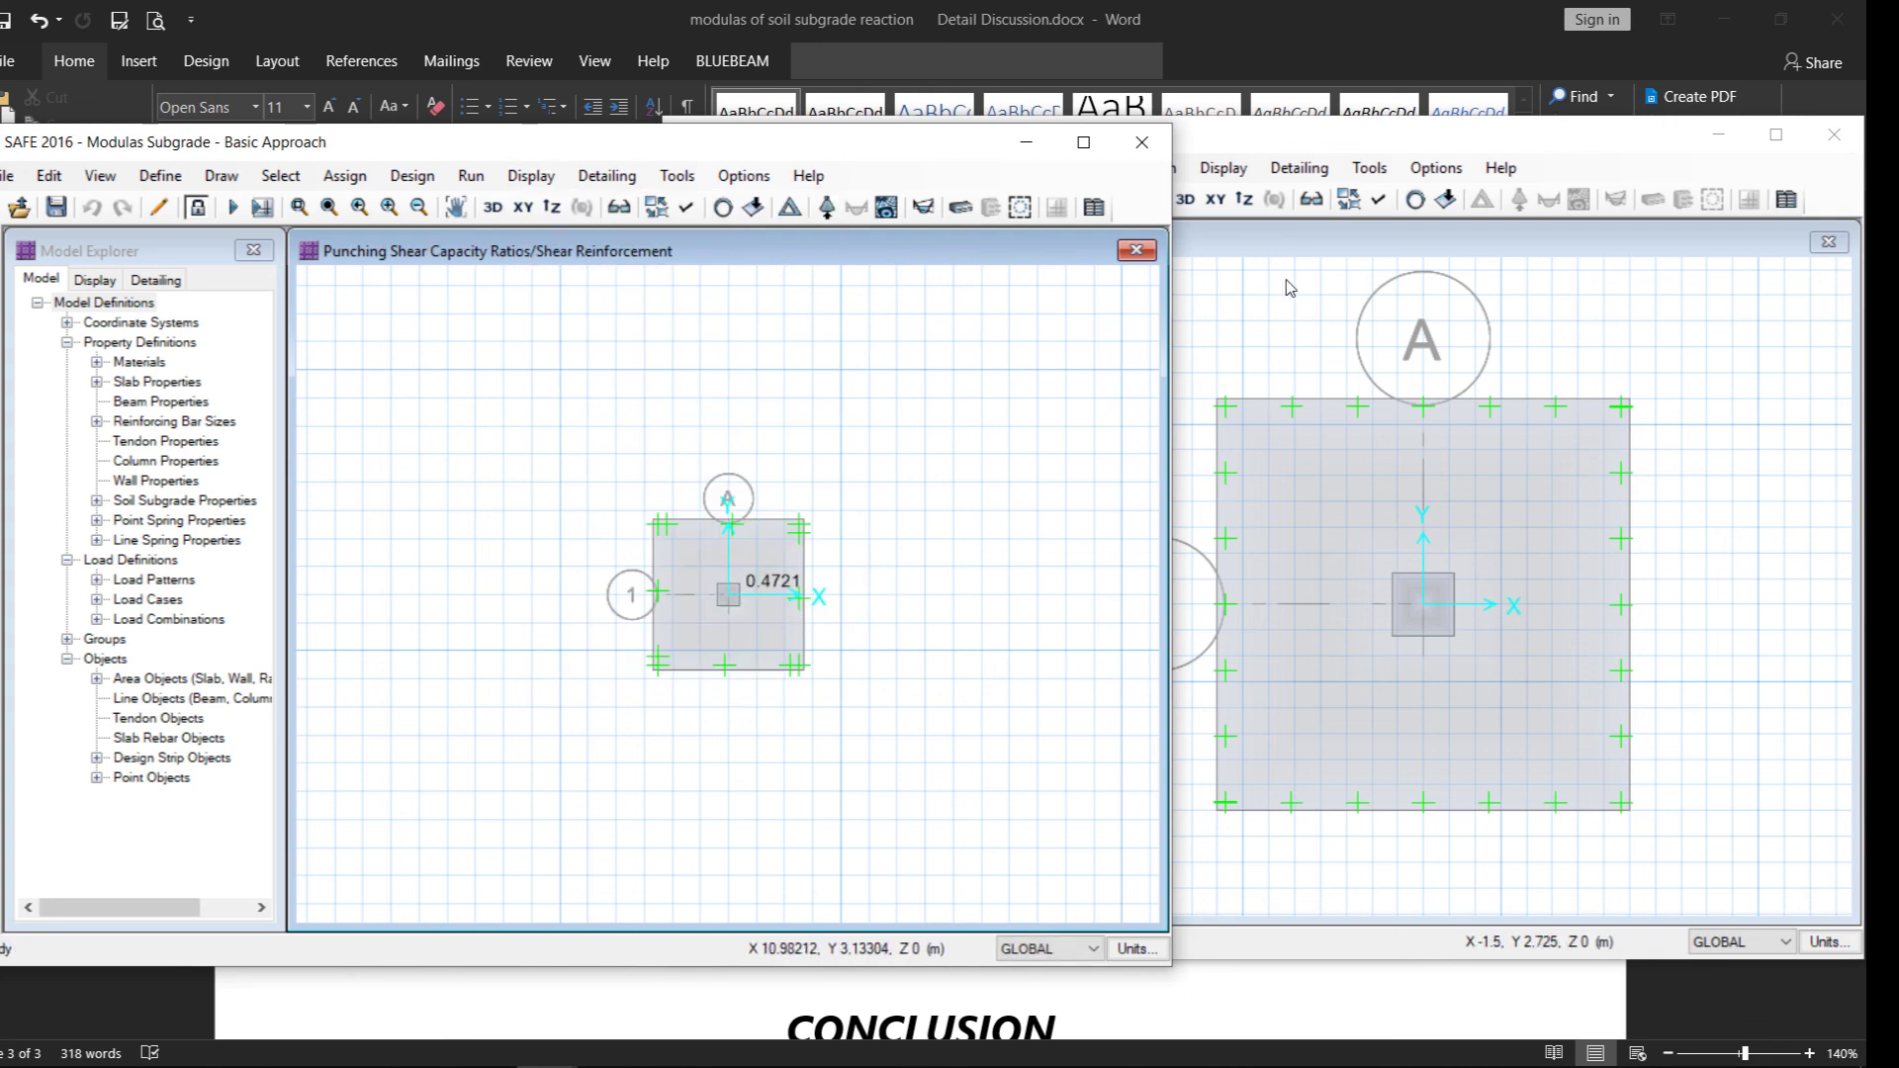
Show the deformed-shape displacement contours on the Bowel's Approach footing
left_click(1347, 150)
left_click(1224, 167)
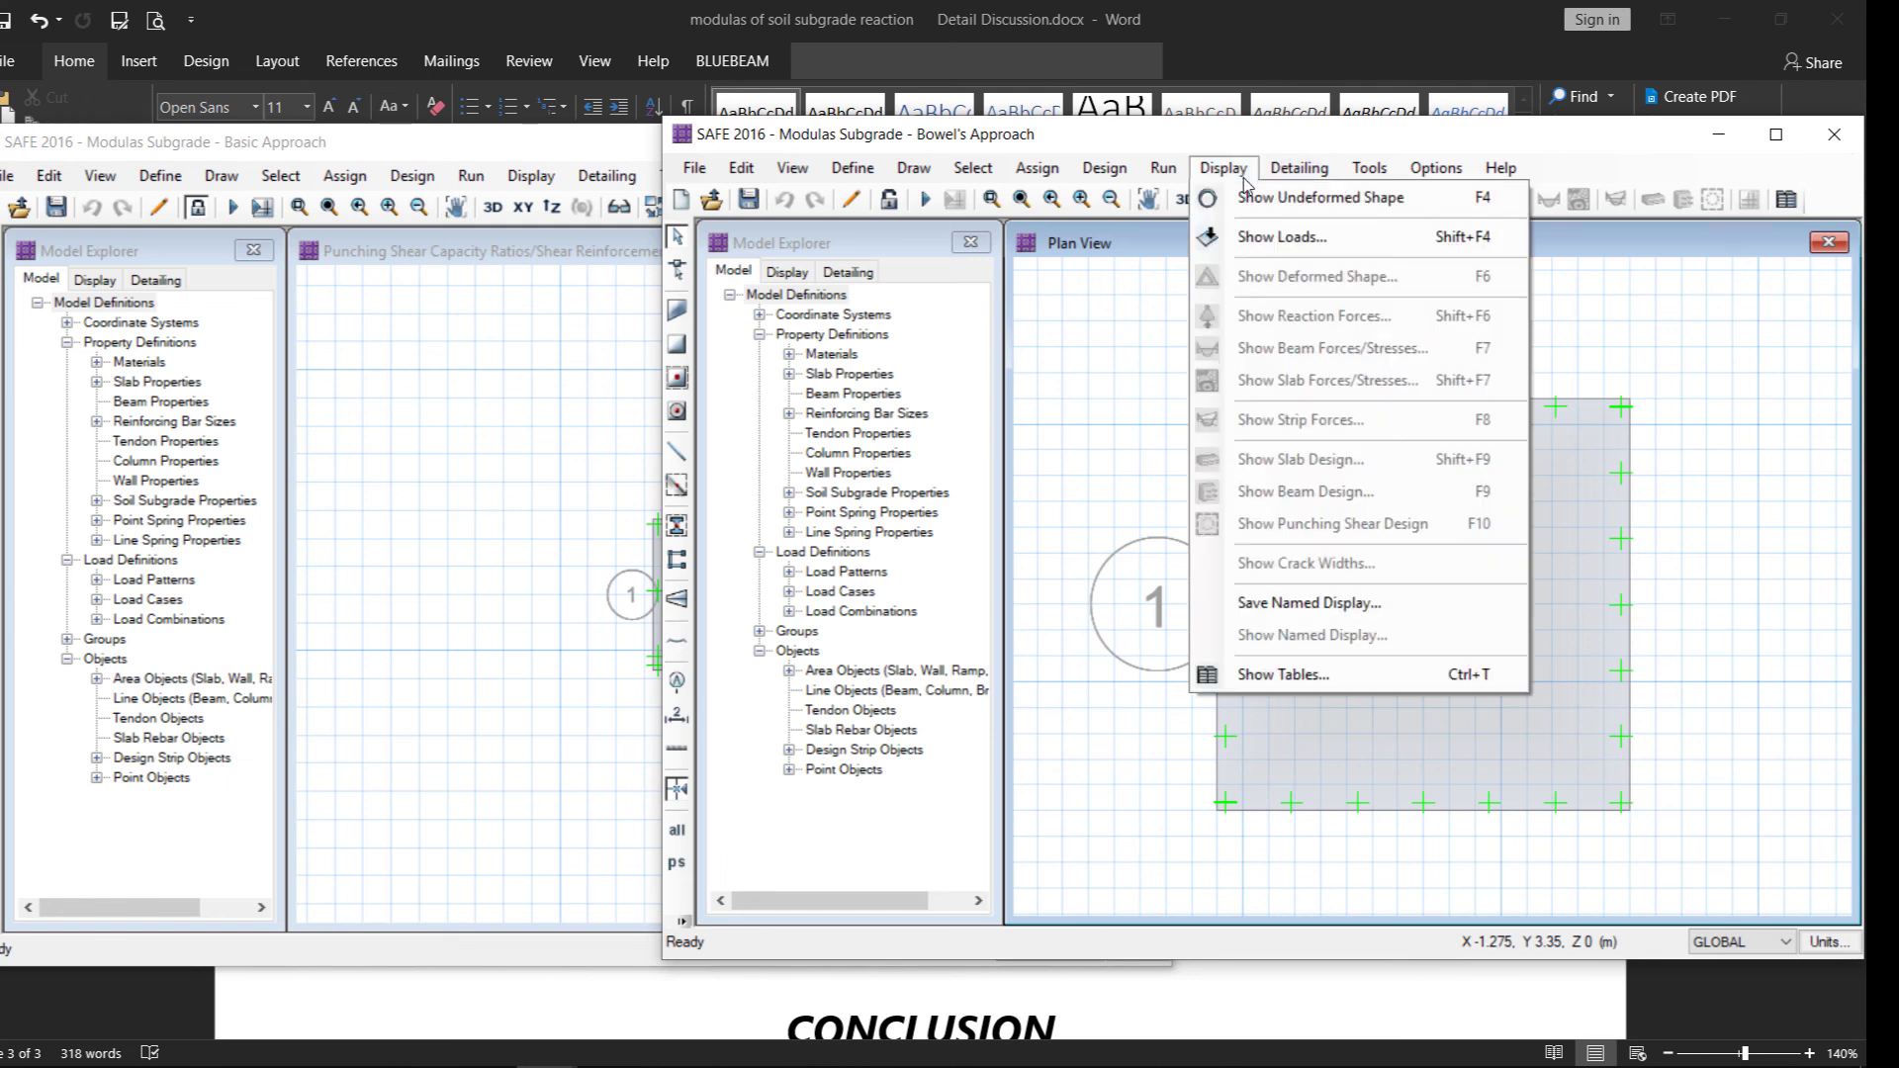
left_click(929, 200)
left_click(927, 201)
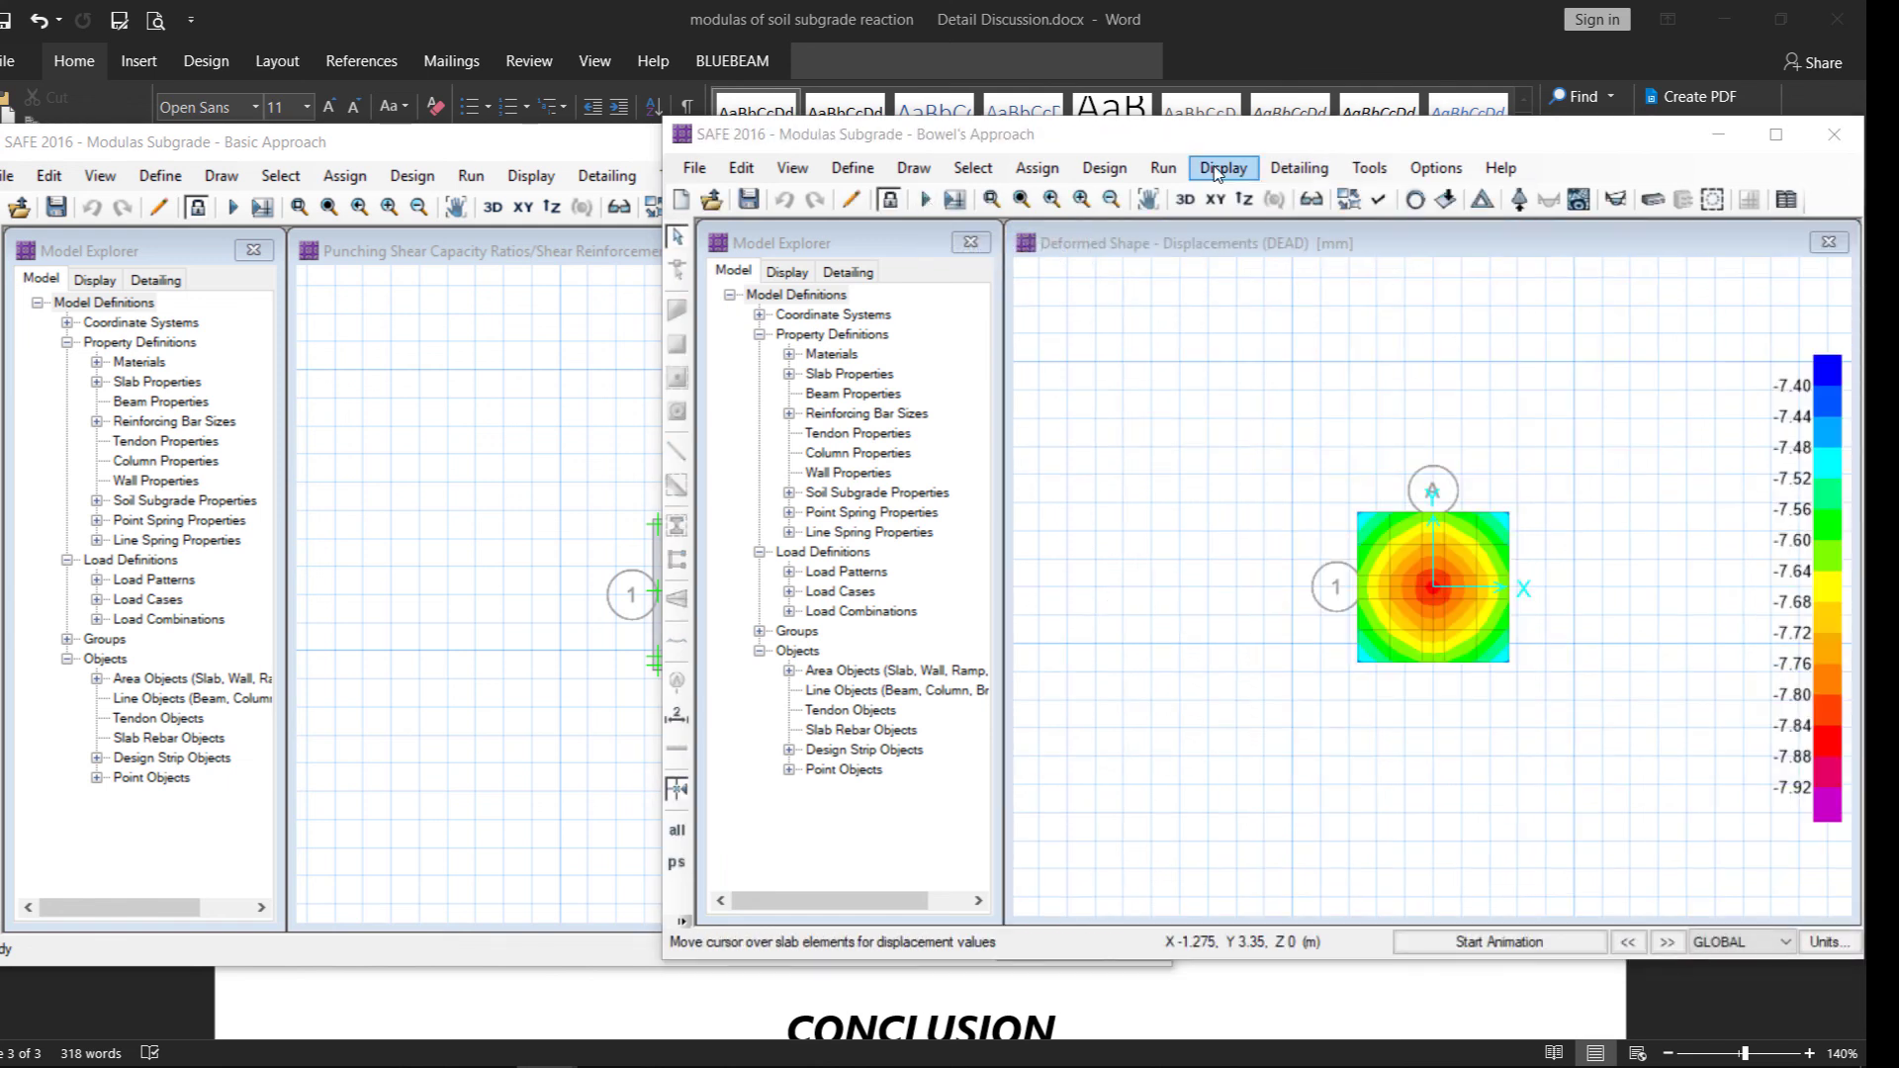
Display the Bowel's Approach punching shear capacity ratio, 0.471 at the column
left_click(1221, 170)
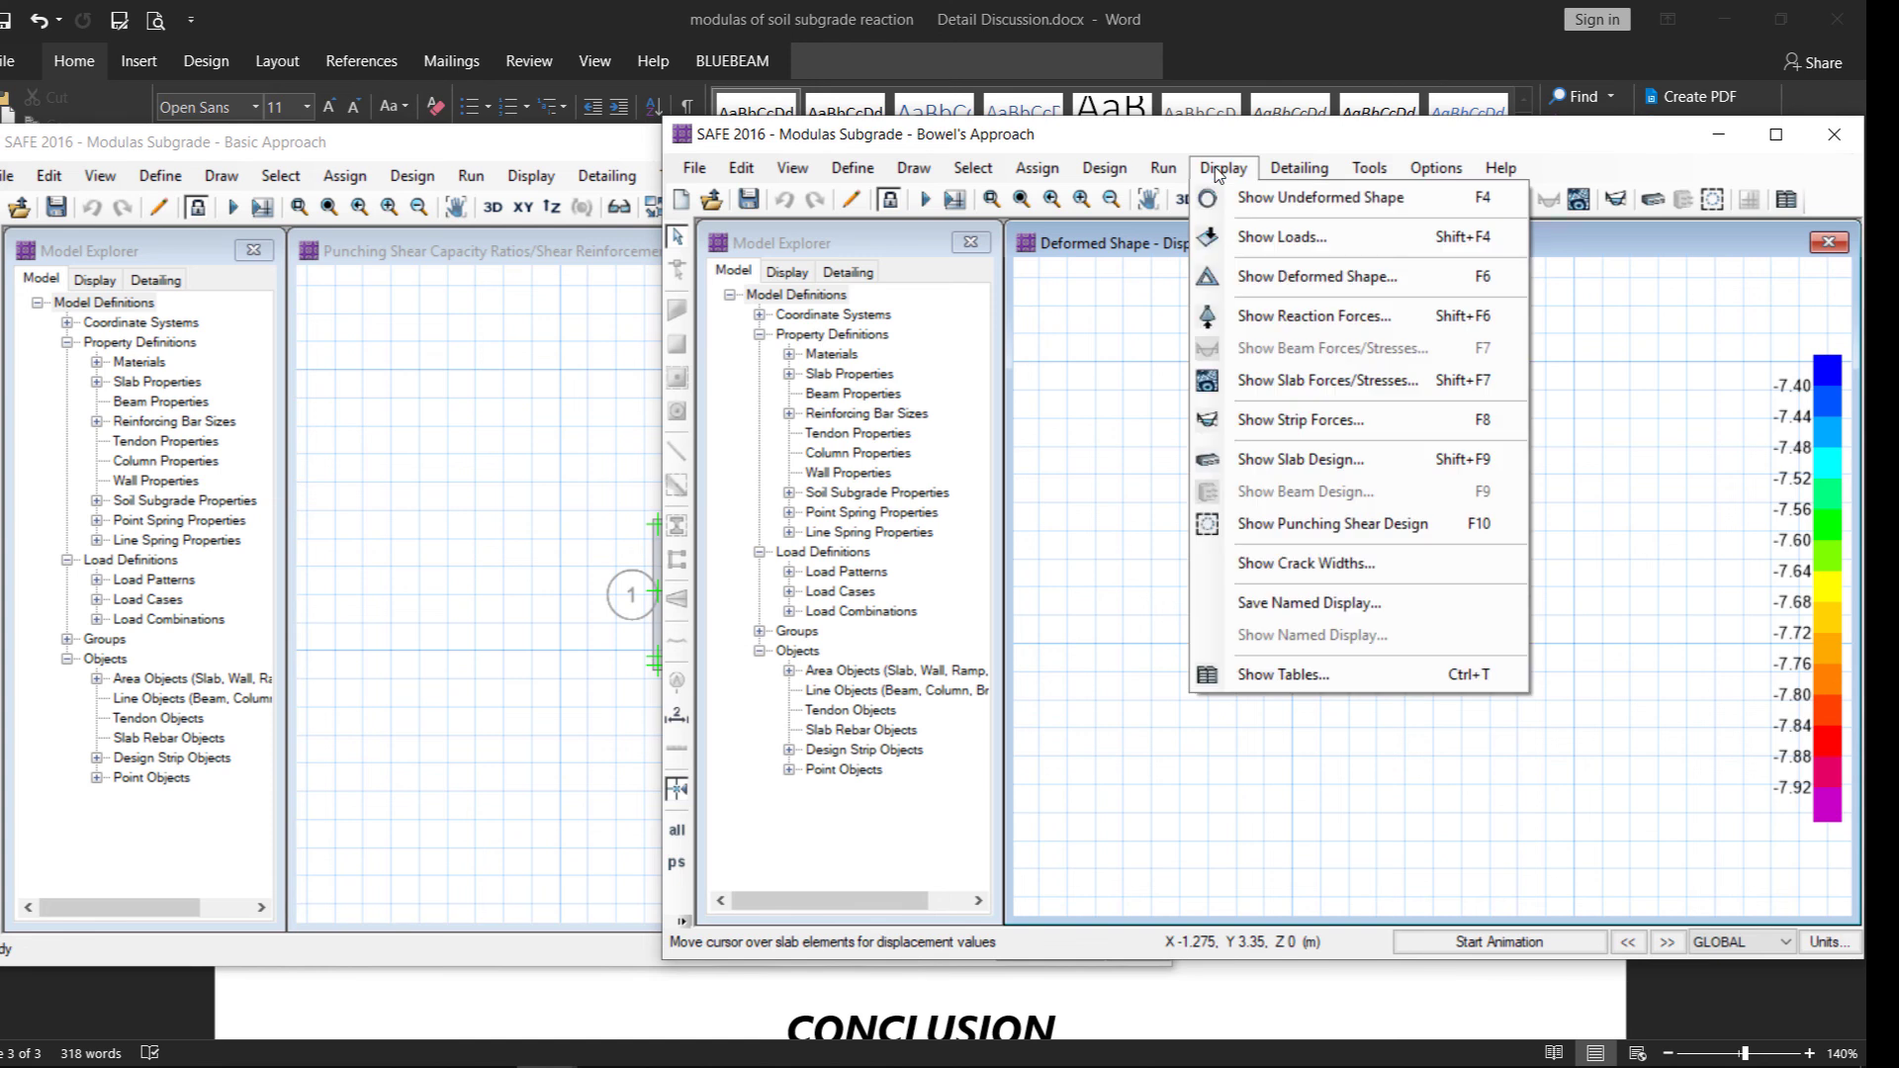
left_click(1321, 522)
left_click(623, 149)
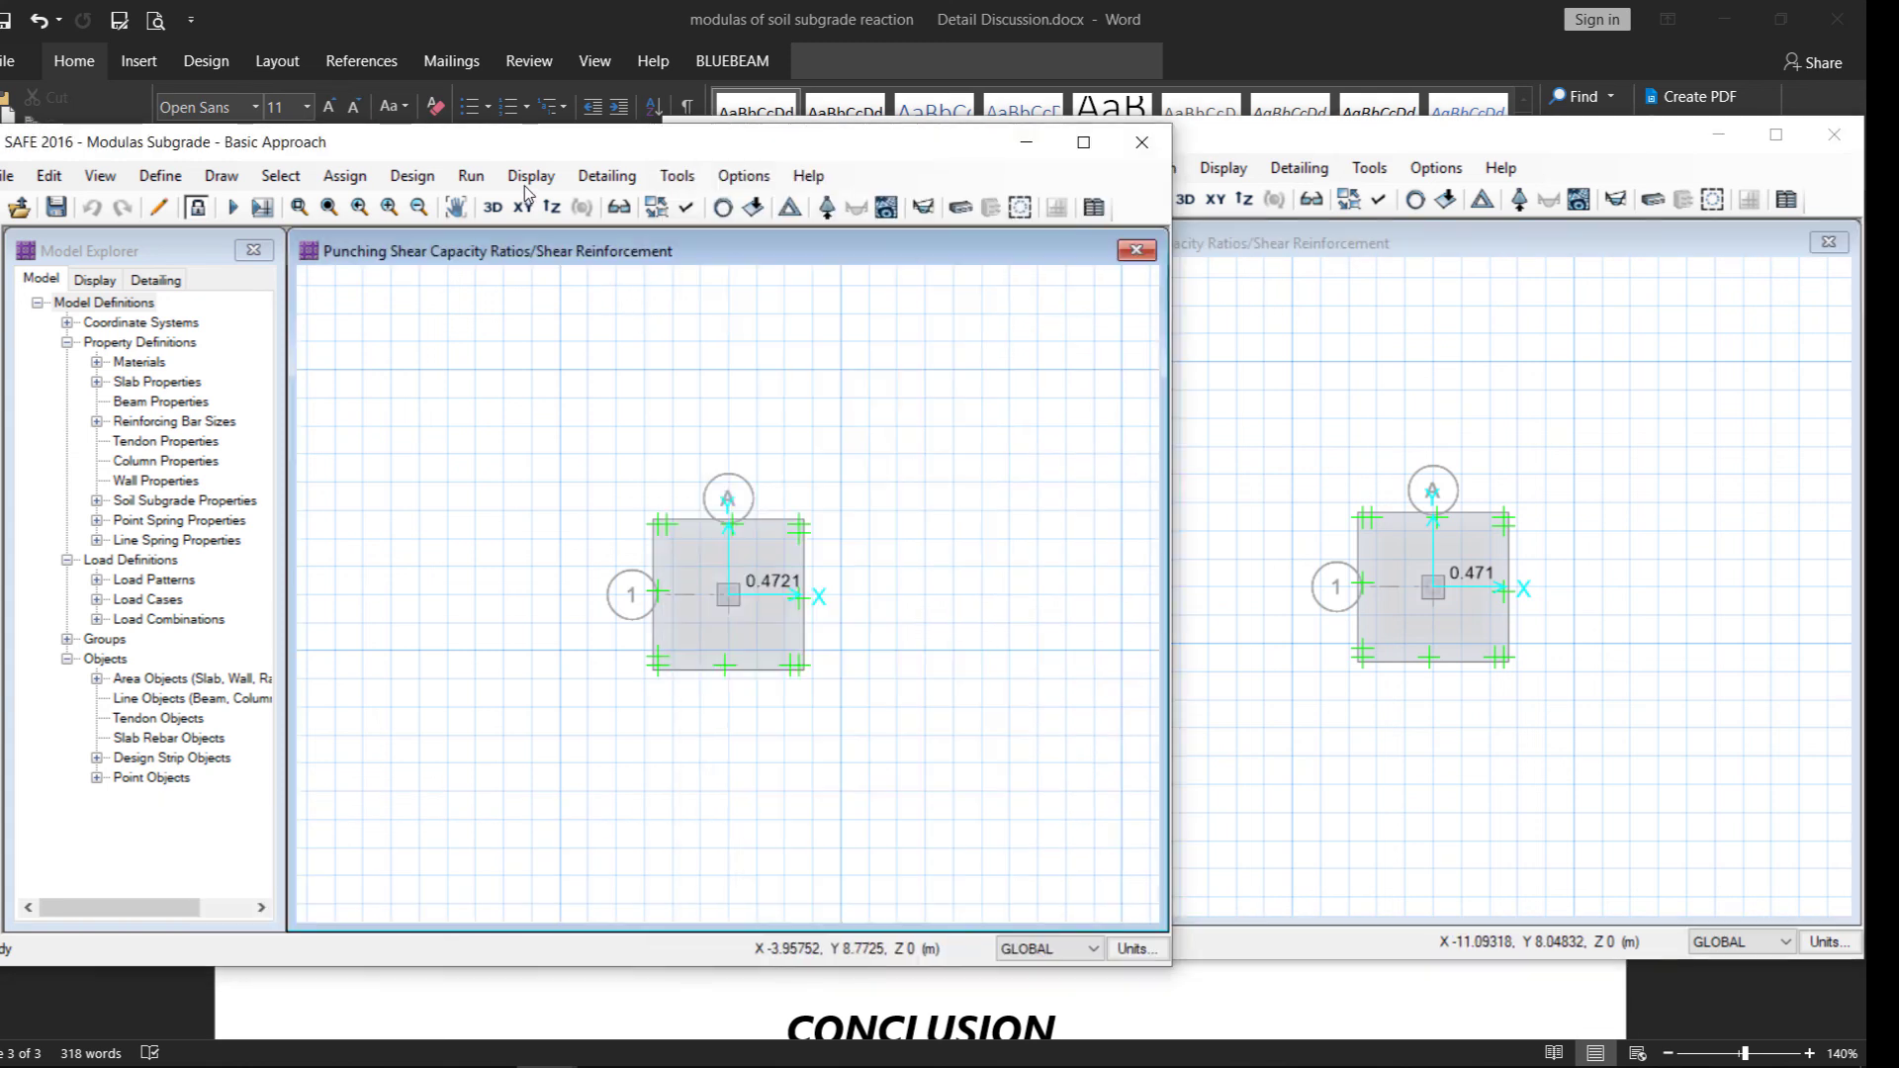
Plot the Basic model's UDCONN2 soil pressures (about -106.73 to -109.24 kN/m2), then switch to Bowel's
left_click(529, 176)
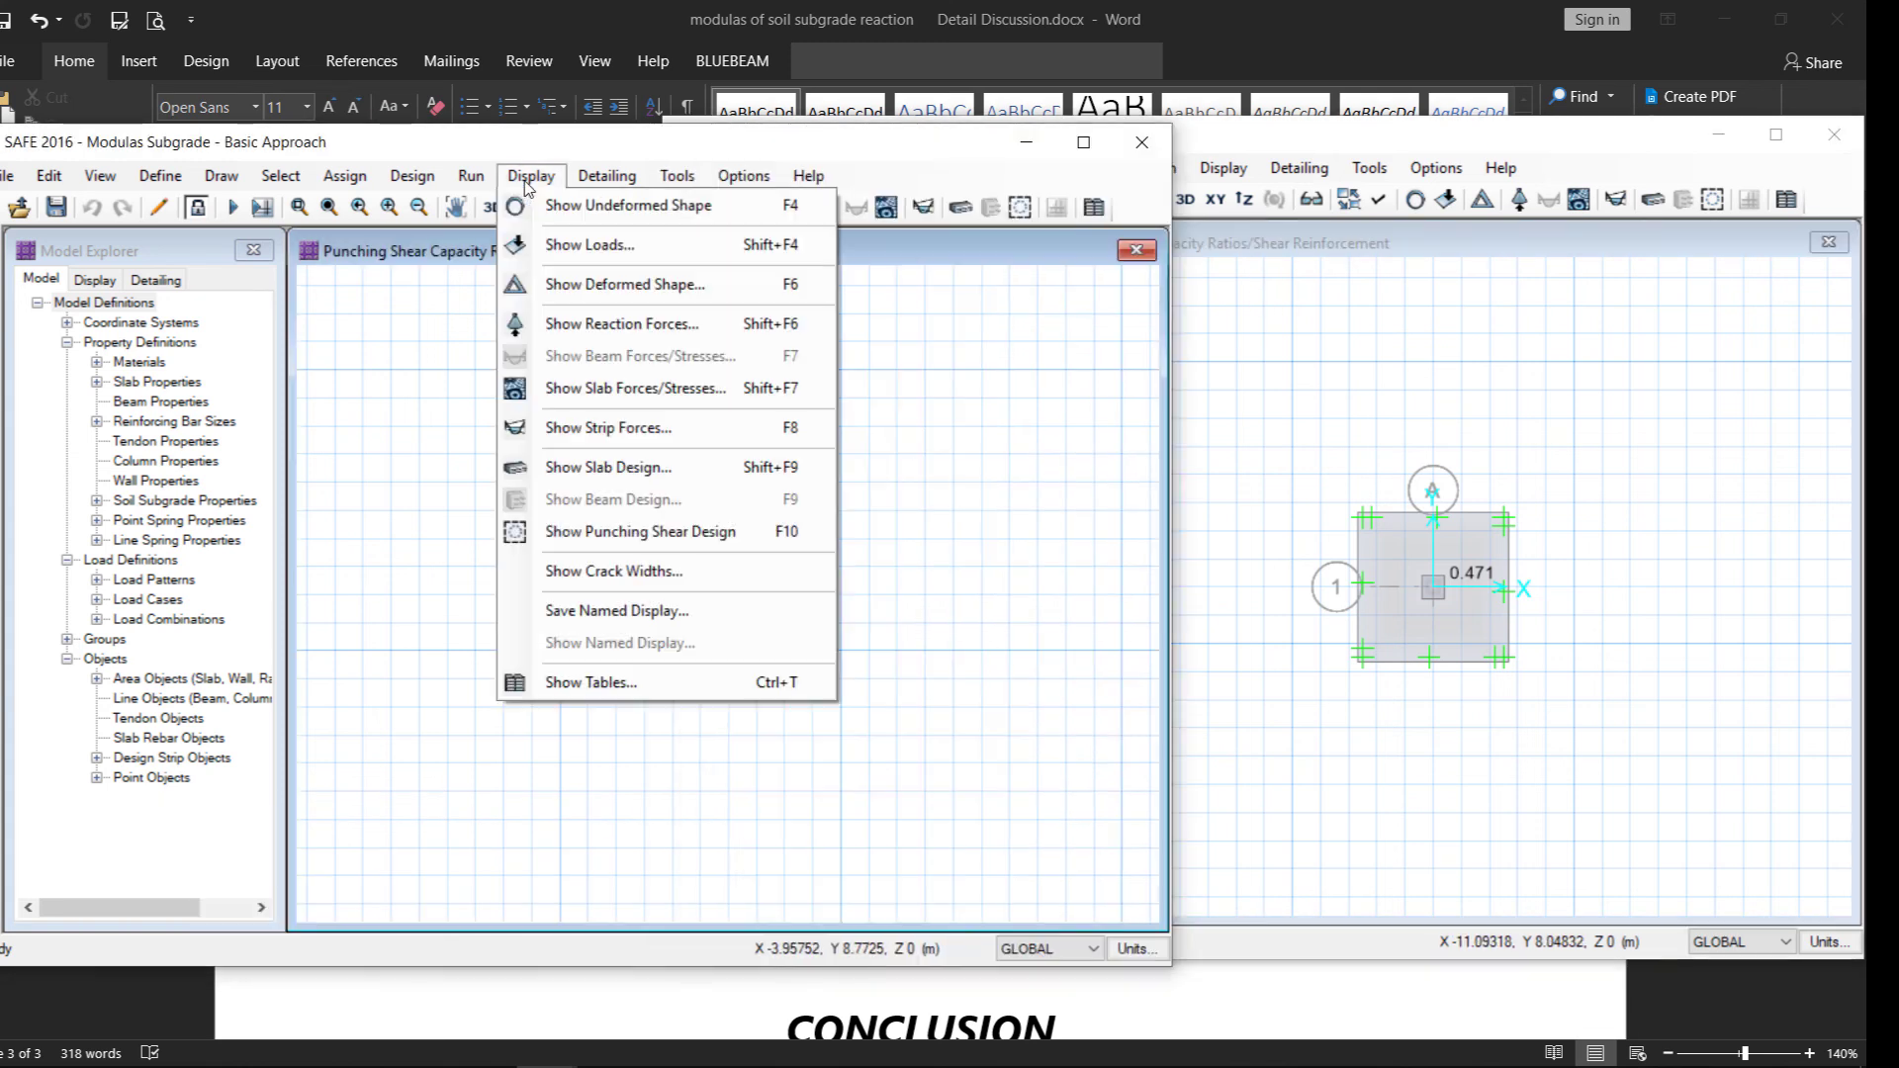
left_click(597, 327)
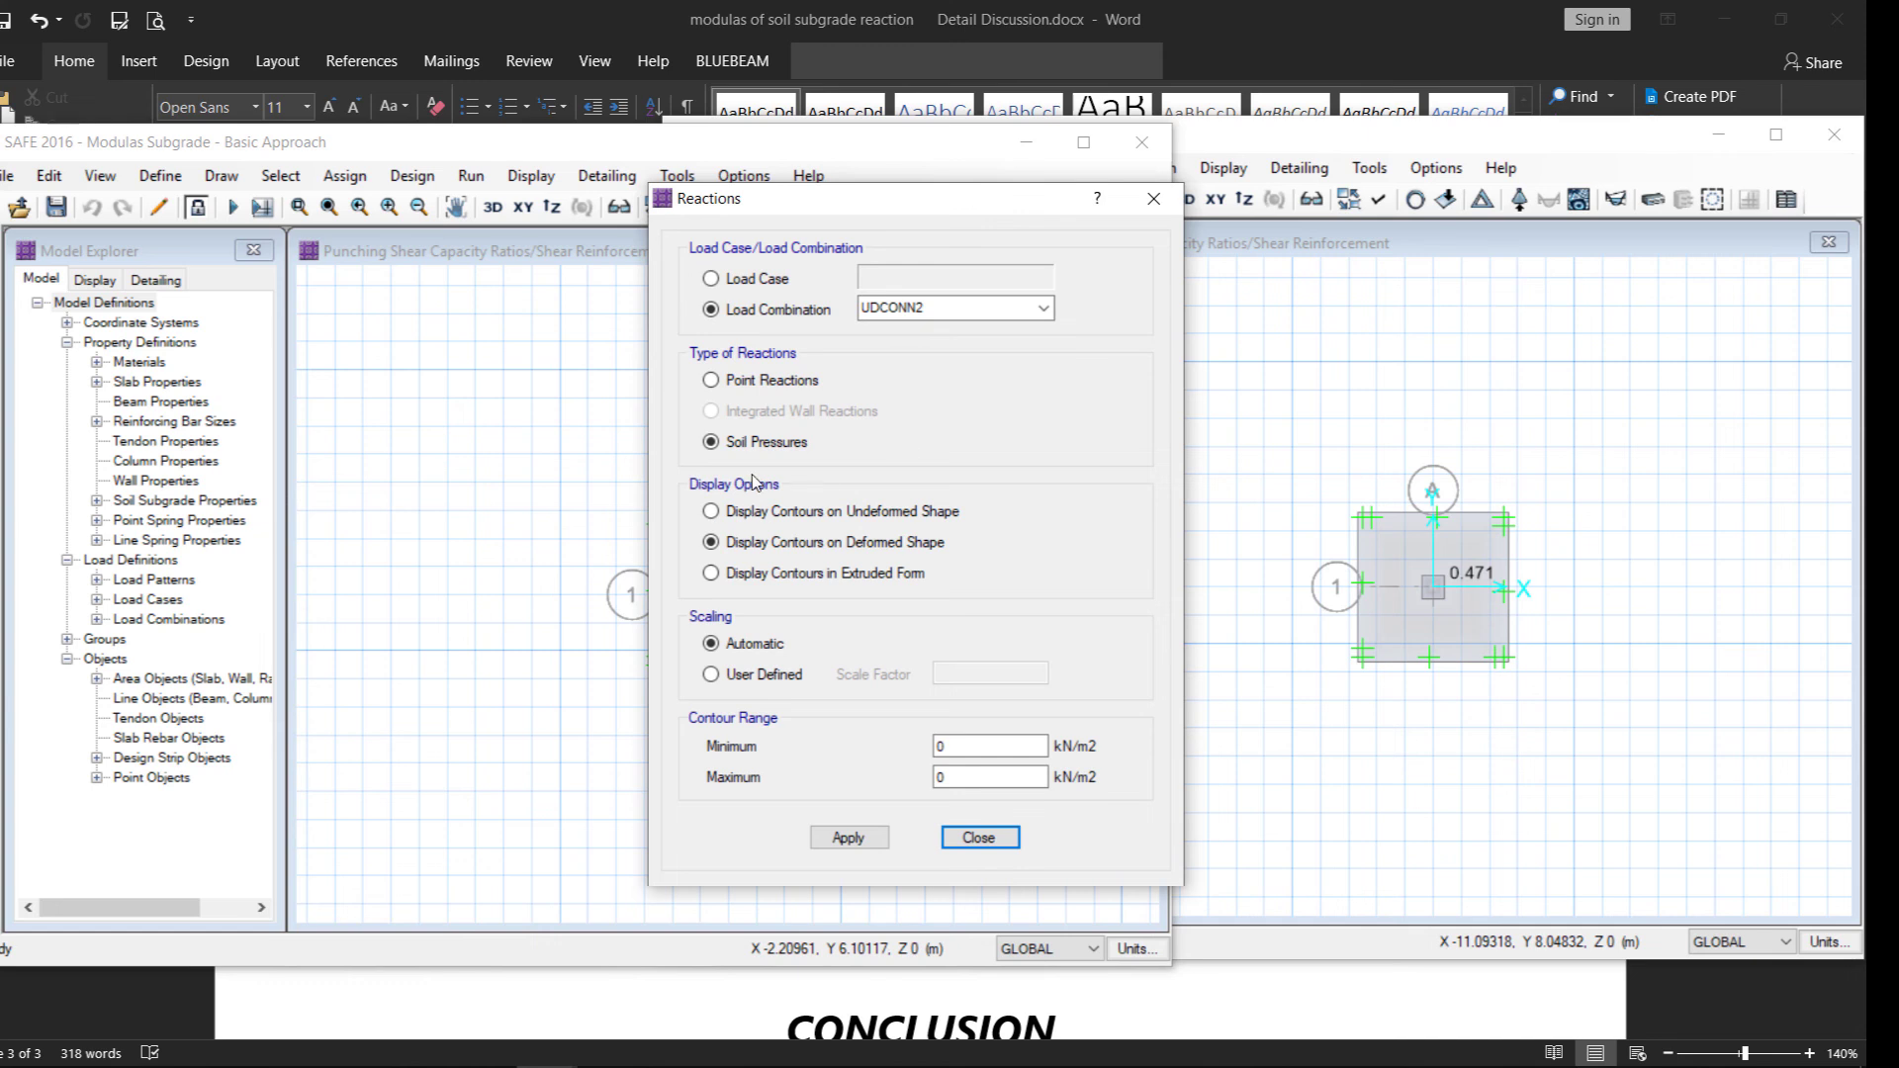
left_click(852, 840)
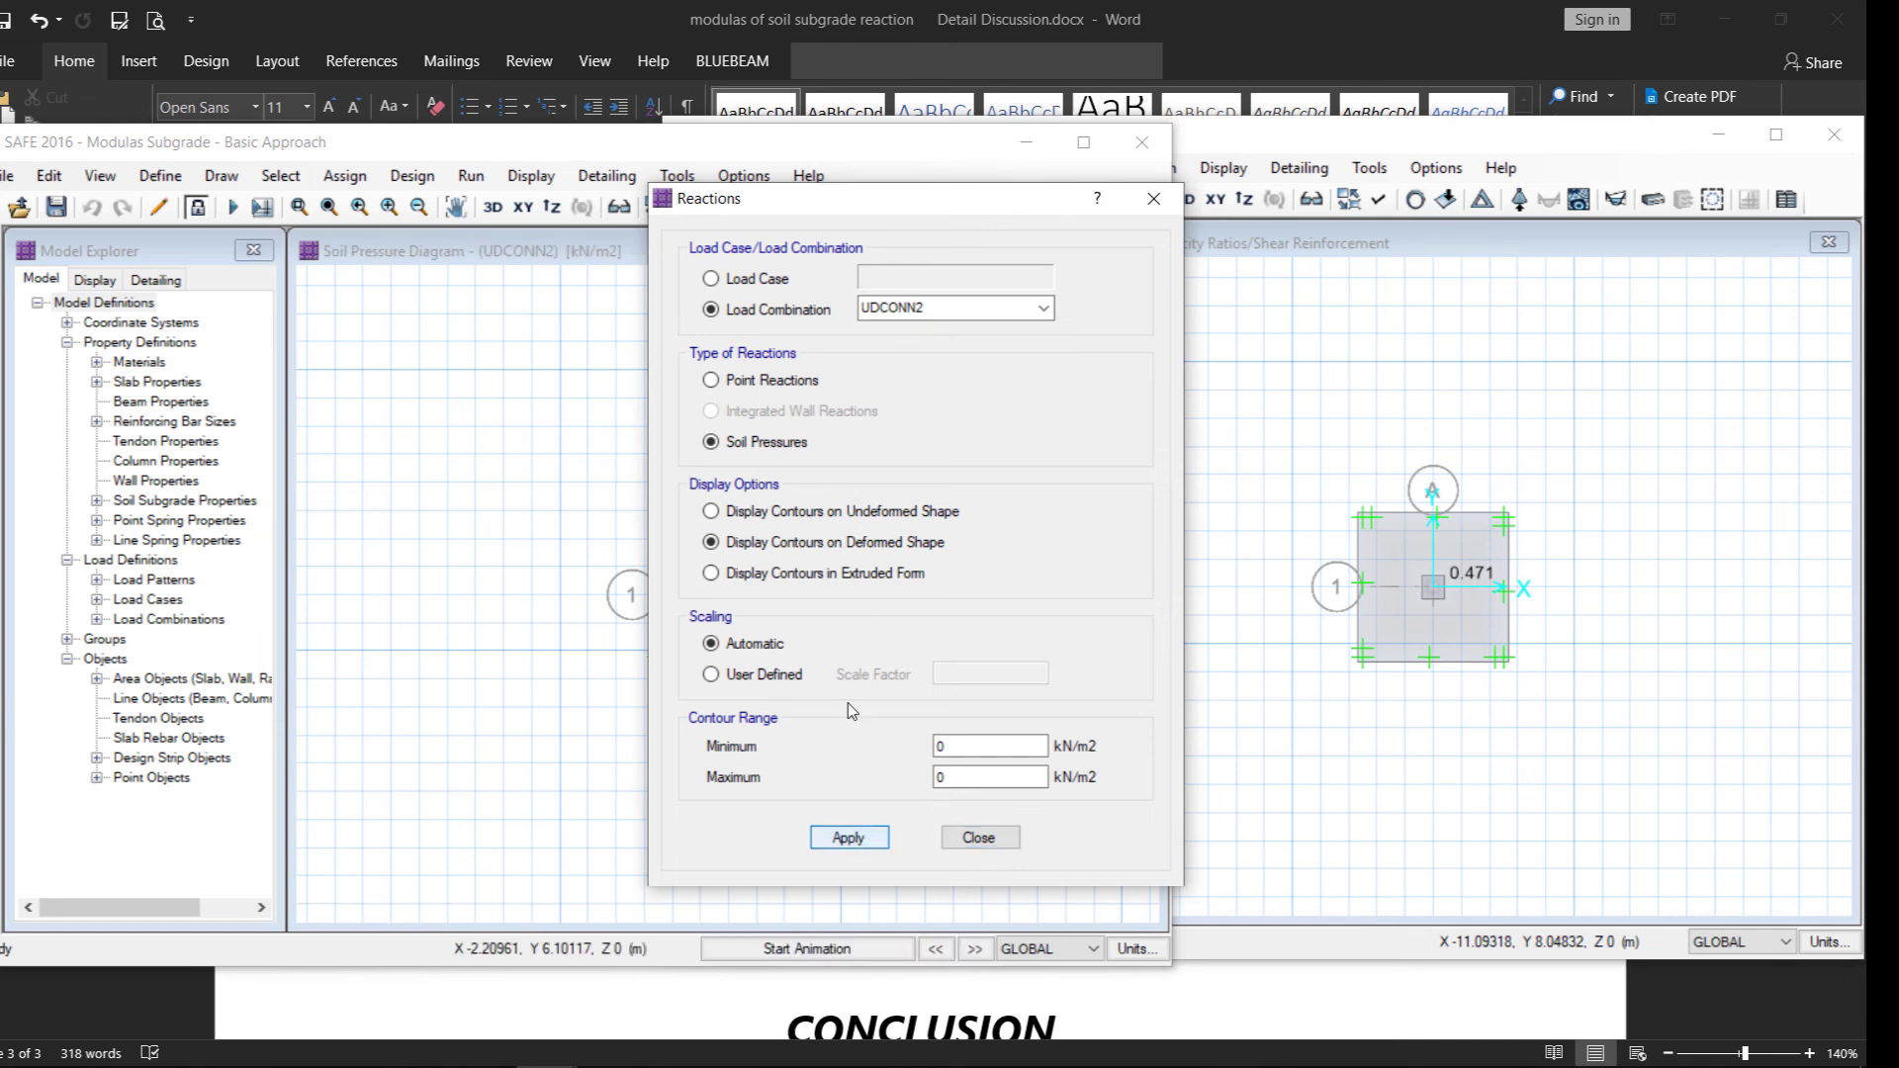
left_click(979, 838)
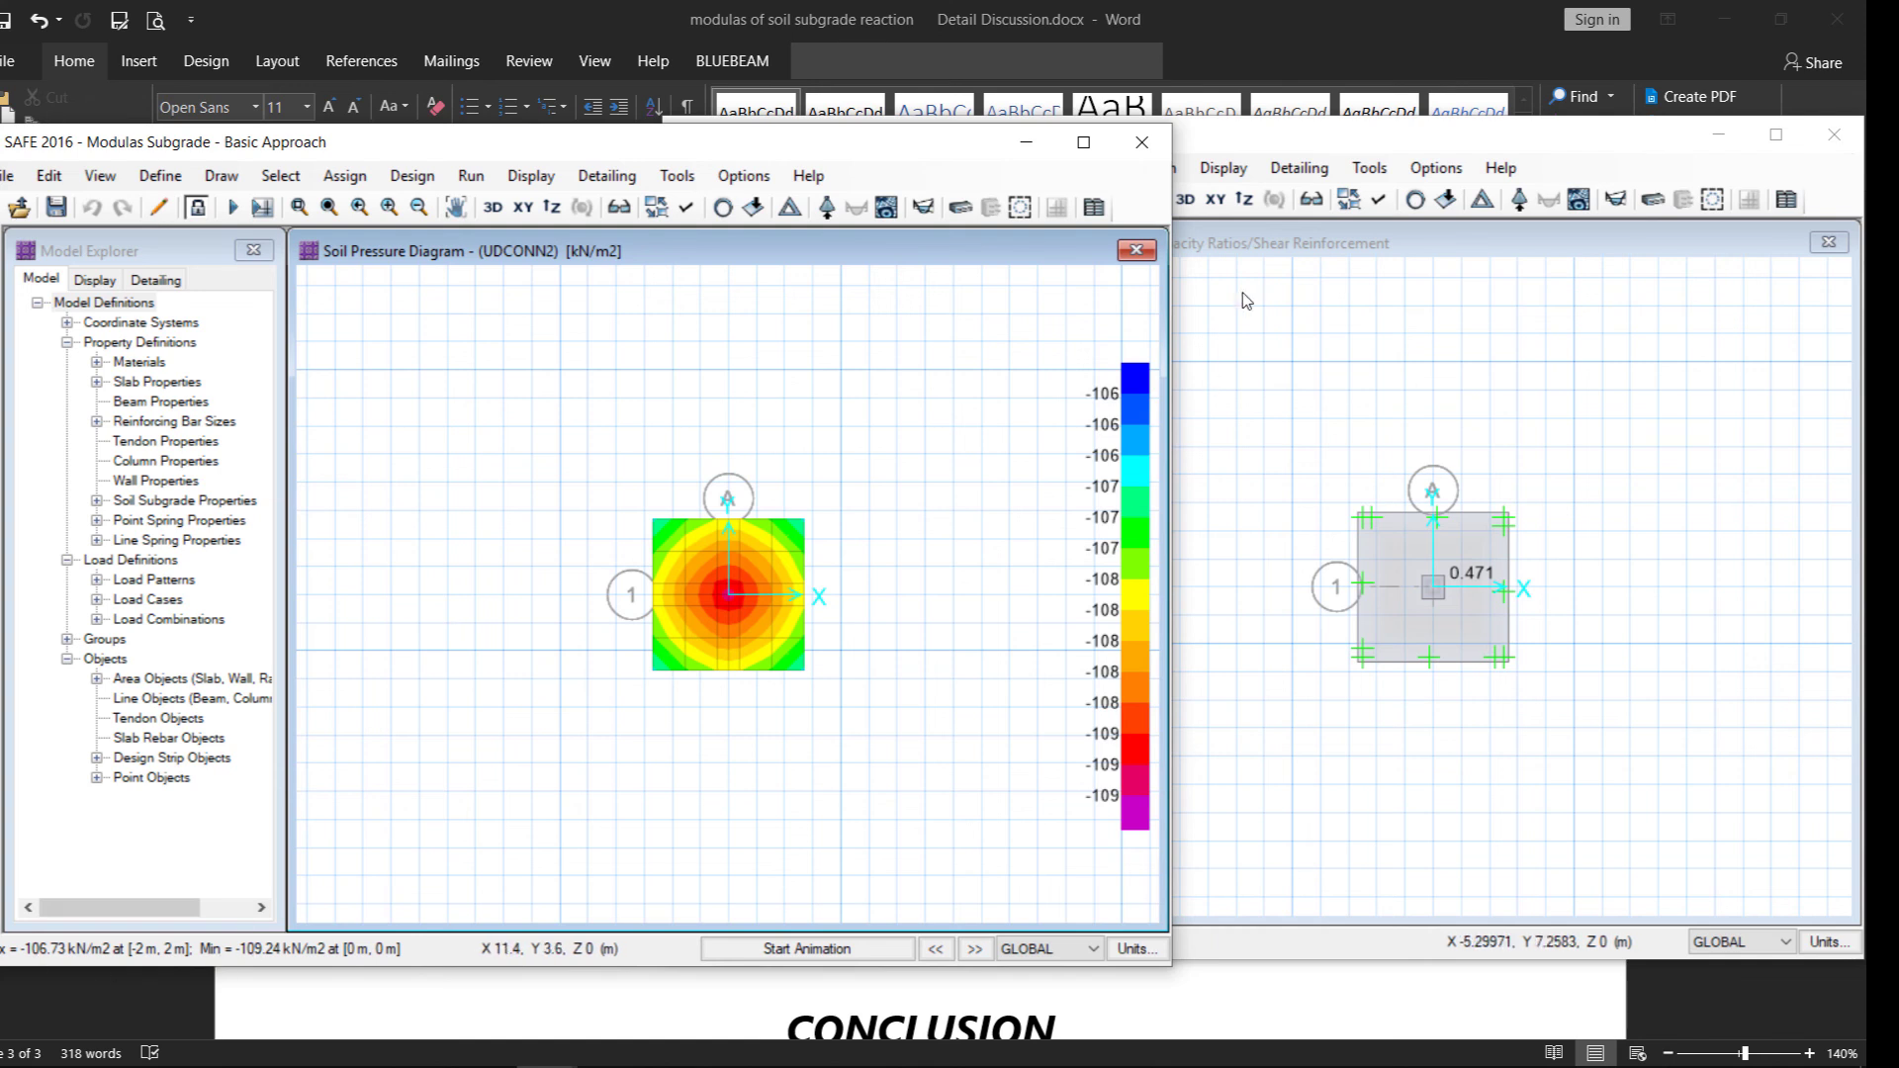
left_click(1251, 230)
In the Bowel's model, open the reaction display settings with Soil Pressures selected
left_click(1223, 168)
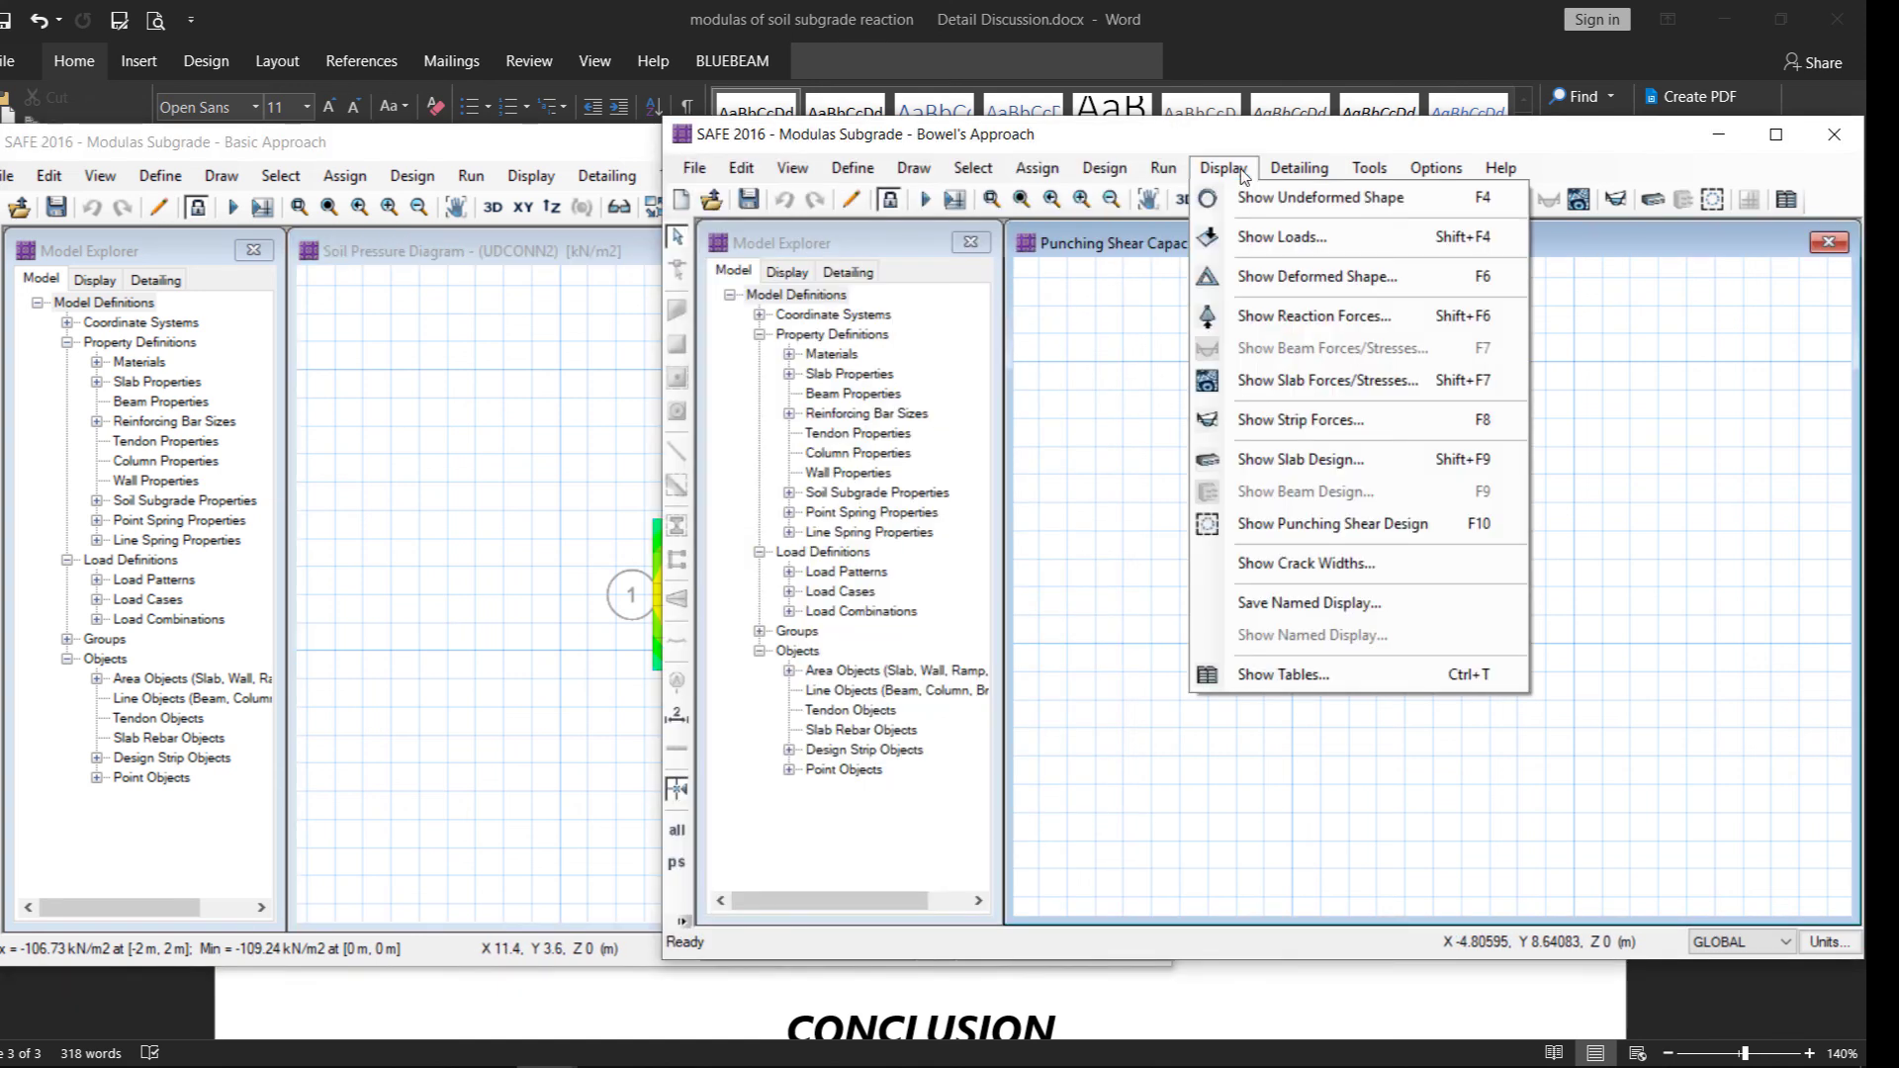
left_click(1305, 522)
left_click(1223, 168)
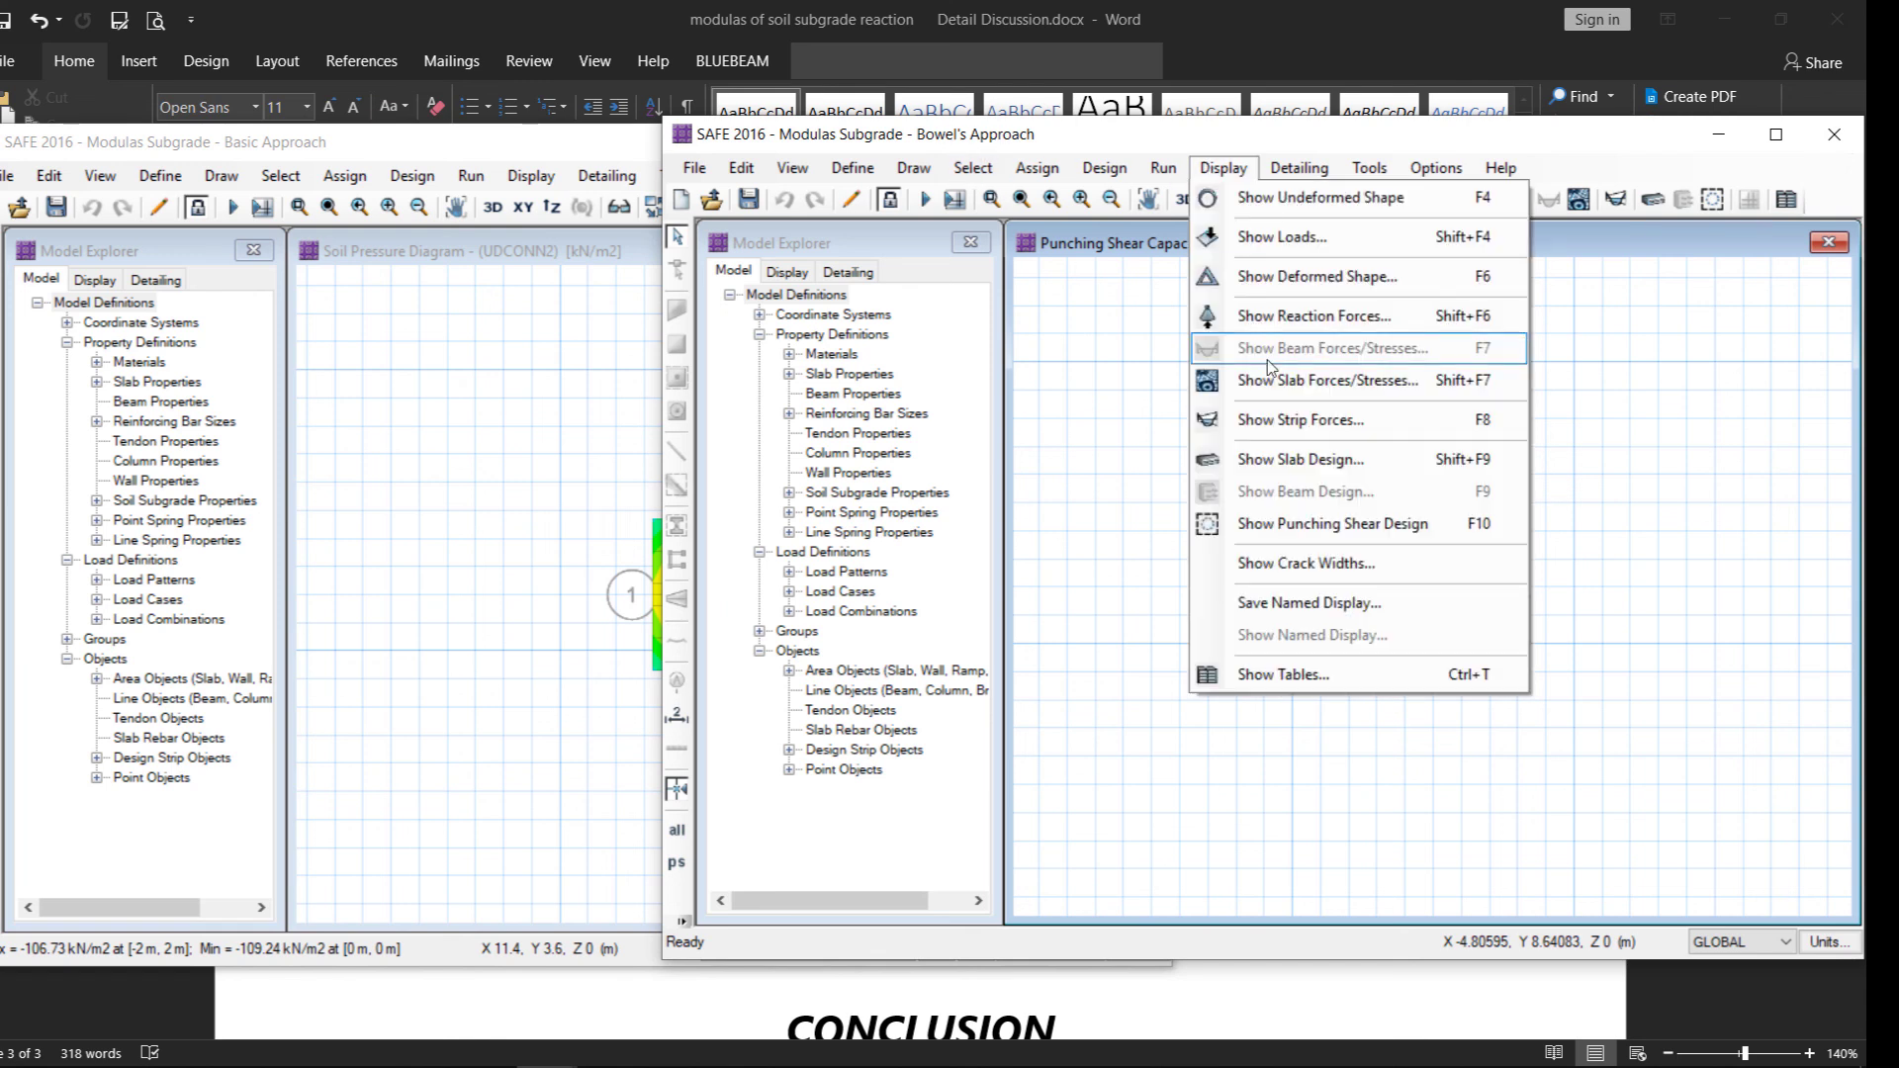
left_click(1363, 318)
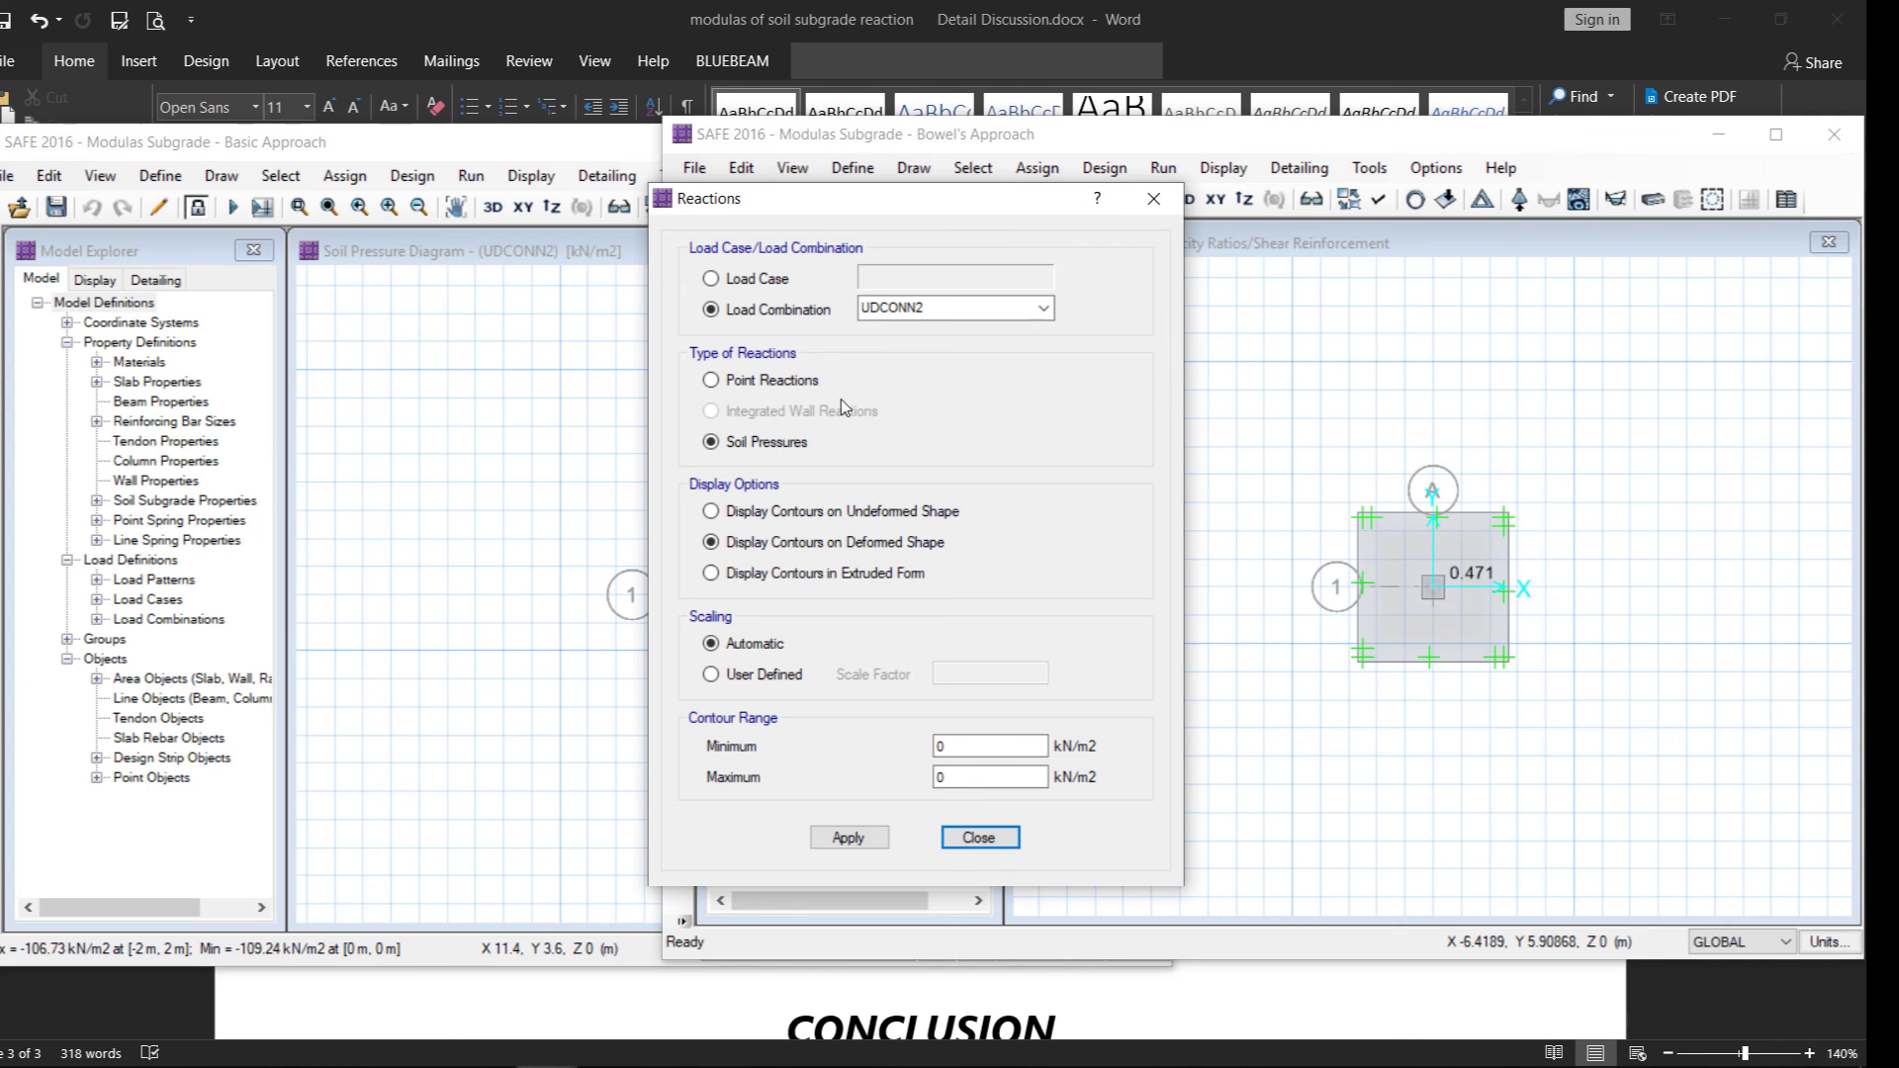
left_click(764, 381)
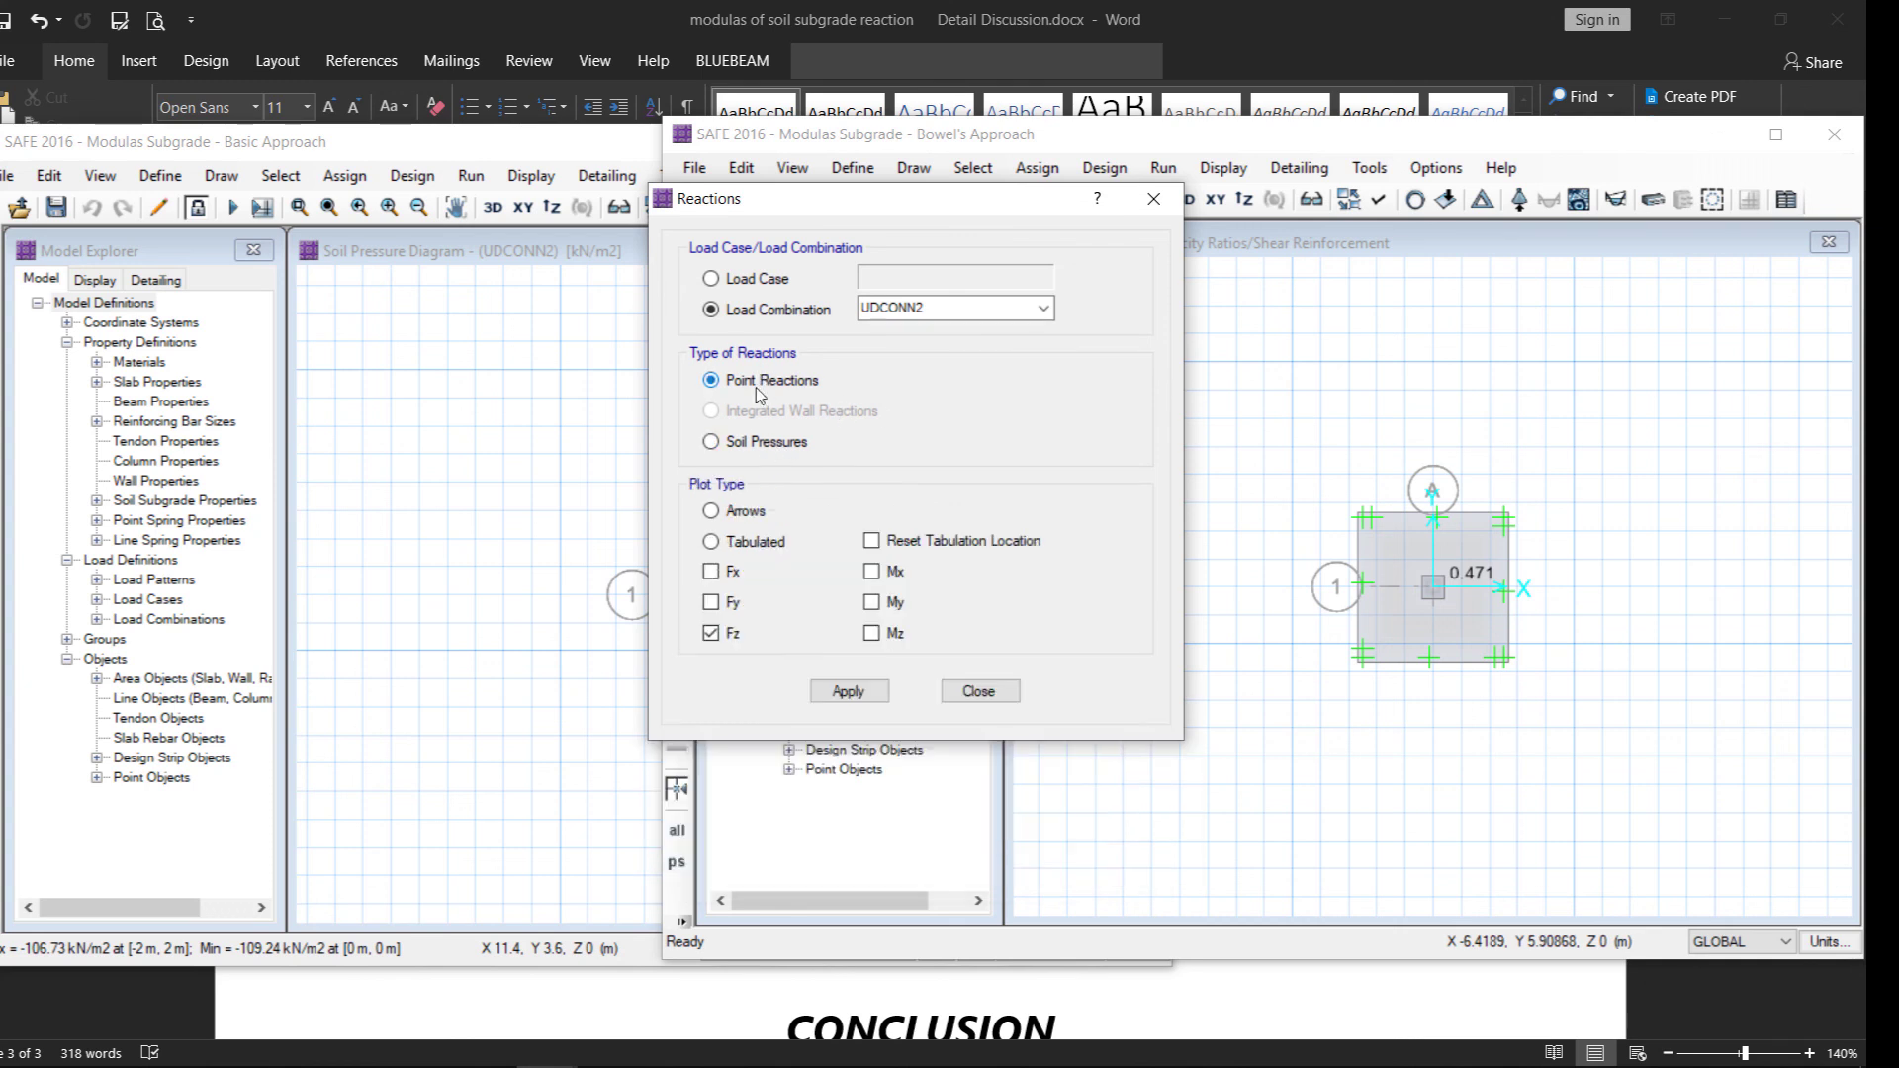
left_click(758, 441)
Plot Bowel's UDCONN2 soil pressures (-105 to -111.26 kN/m2) and compare them with the Basic model's
left_click(1043, 308)
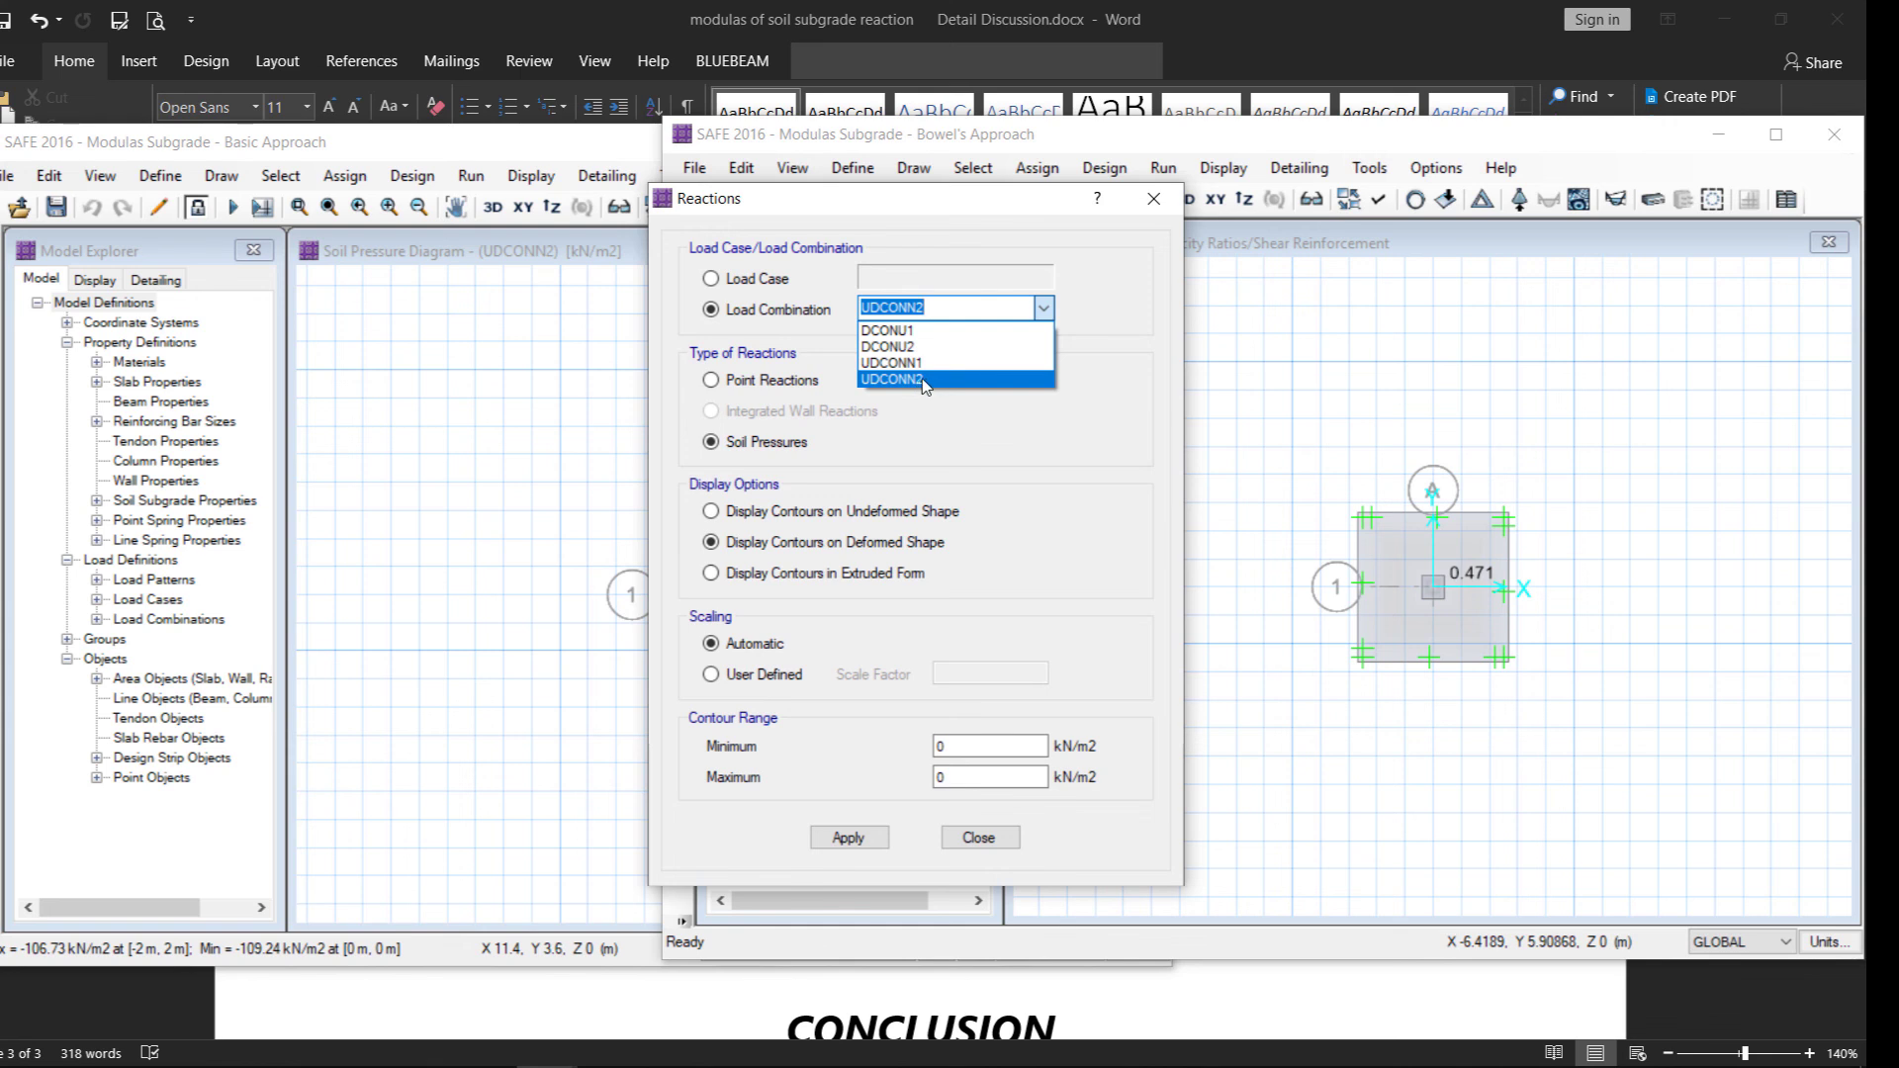
left_click(926, 380)
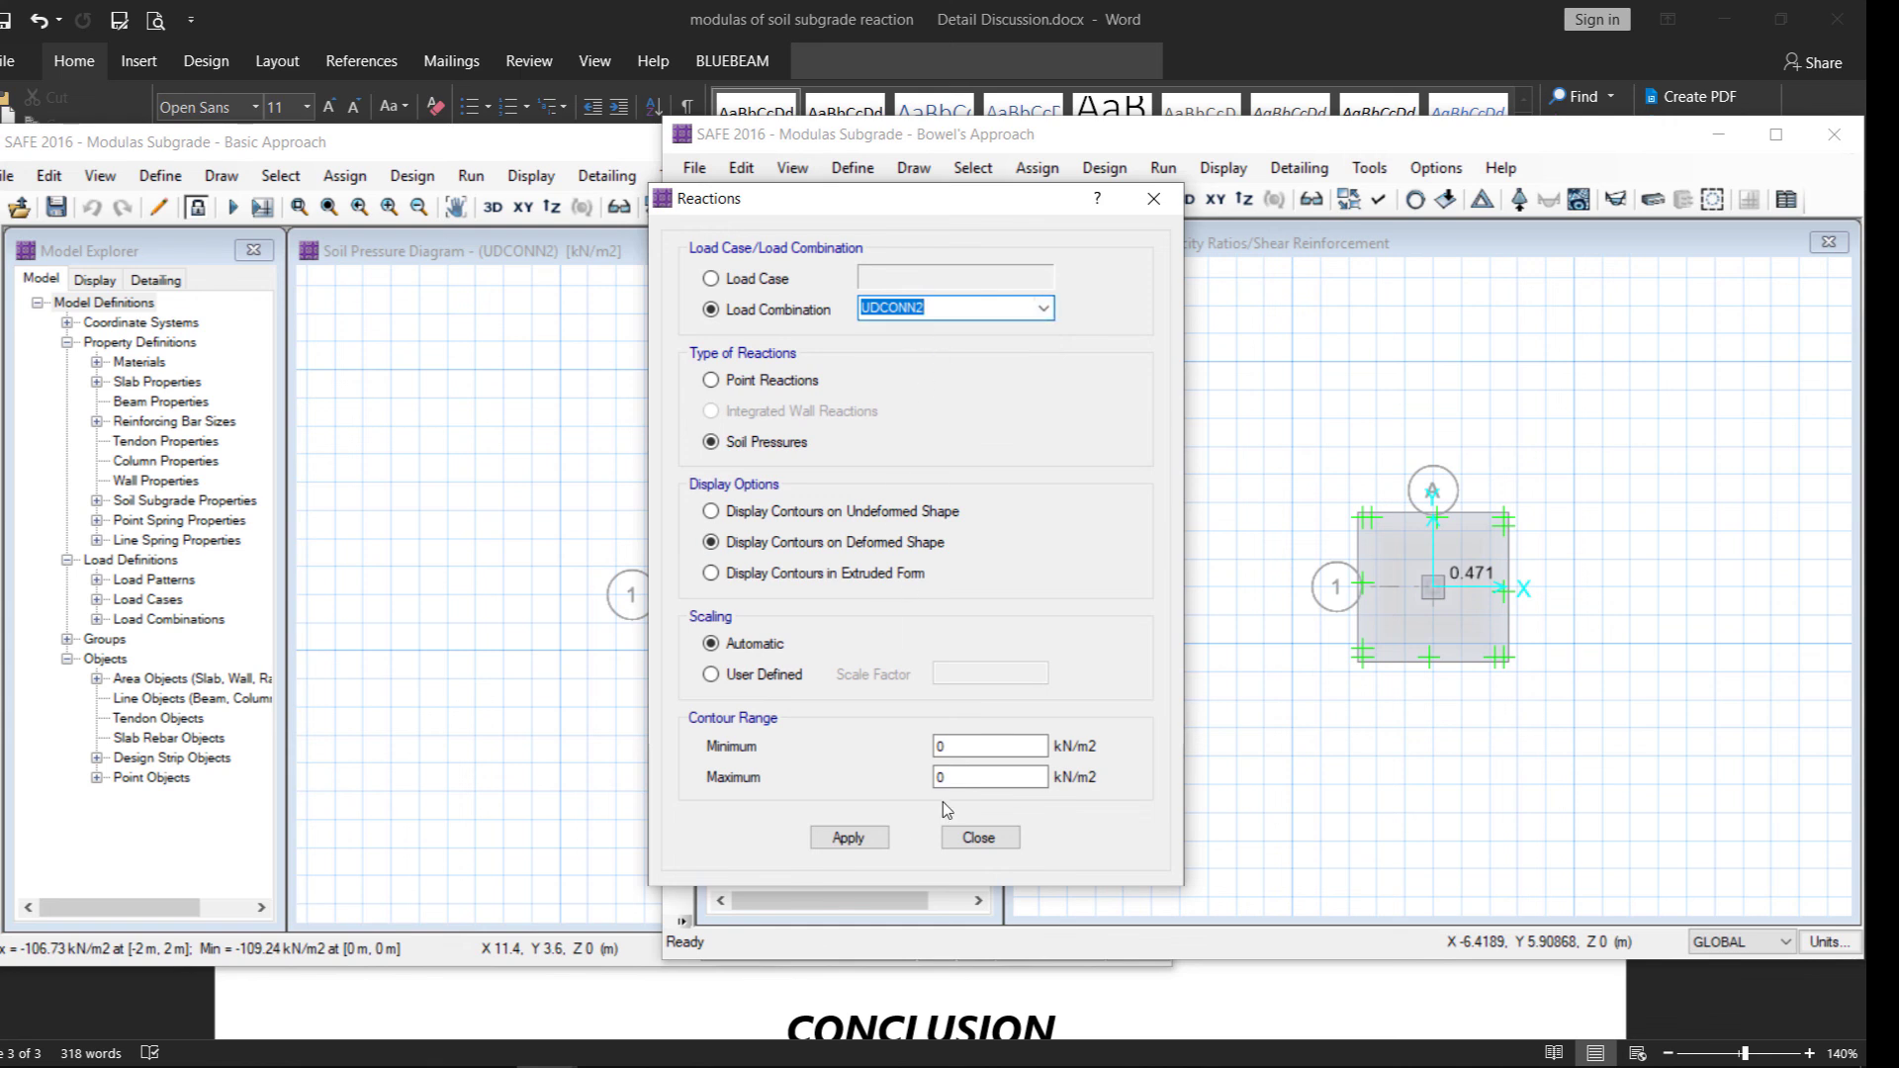
left_click(848, 837)
left_click(978, 838)
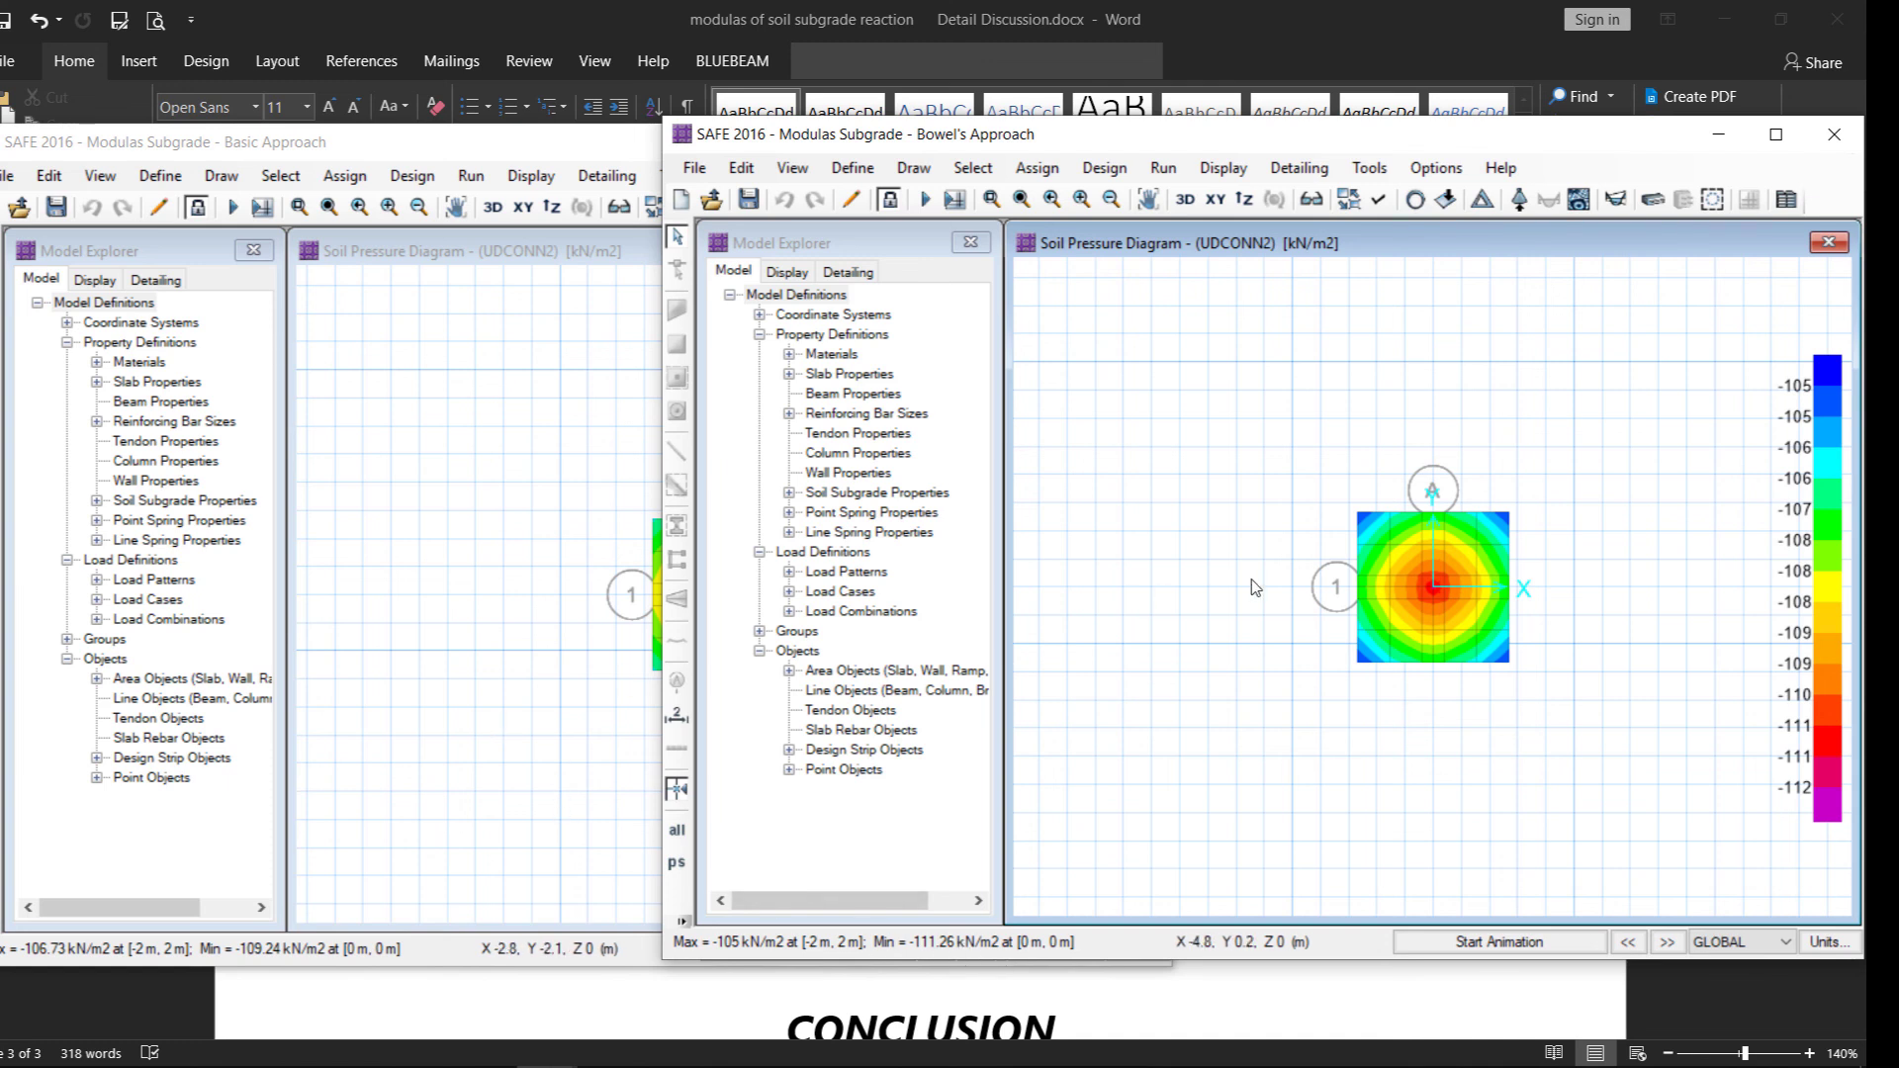
left_click(563, 374)
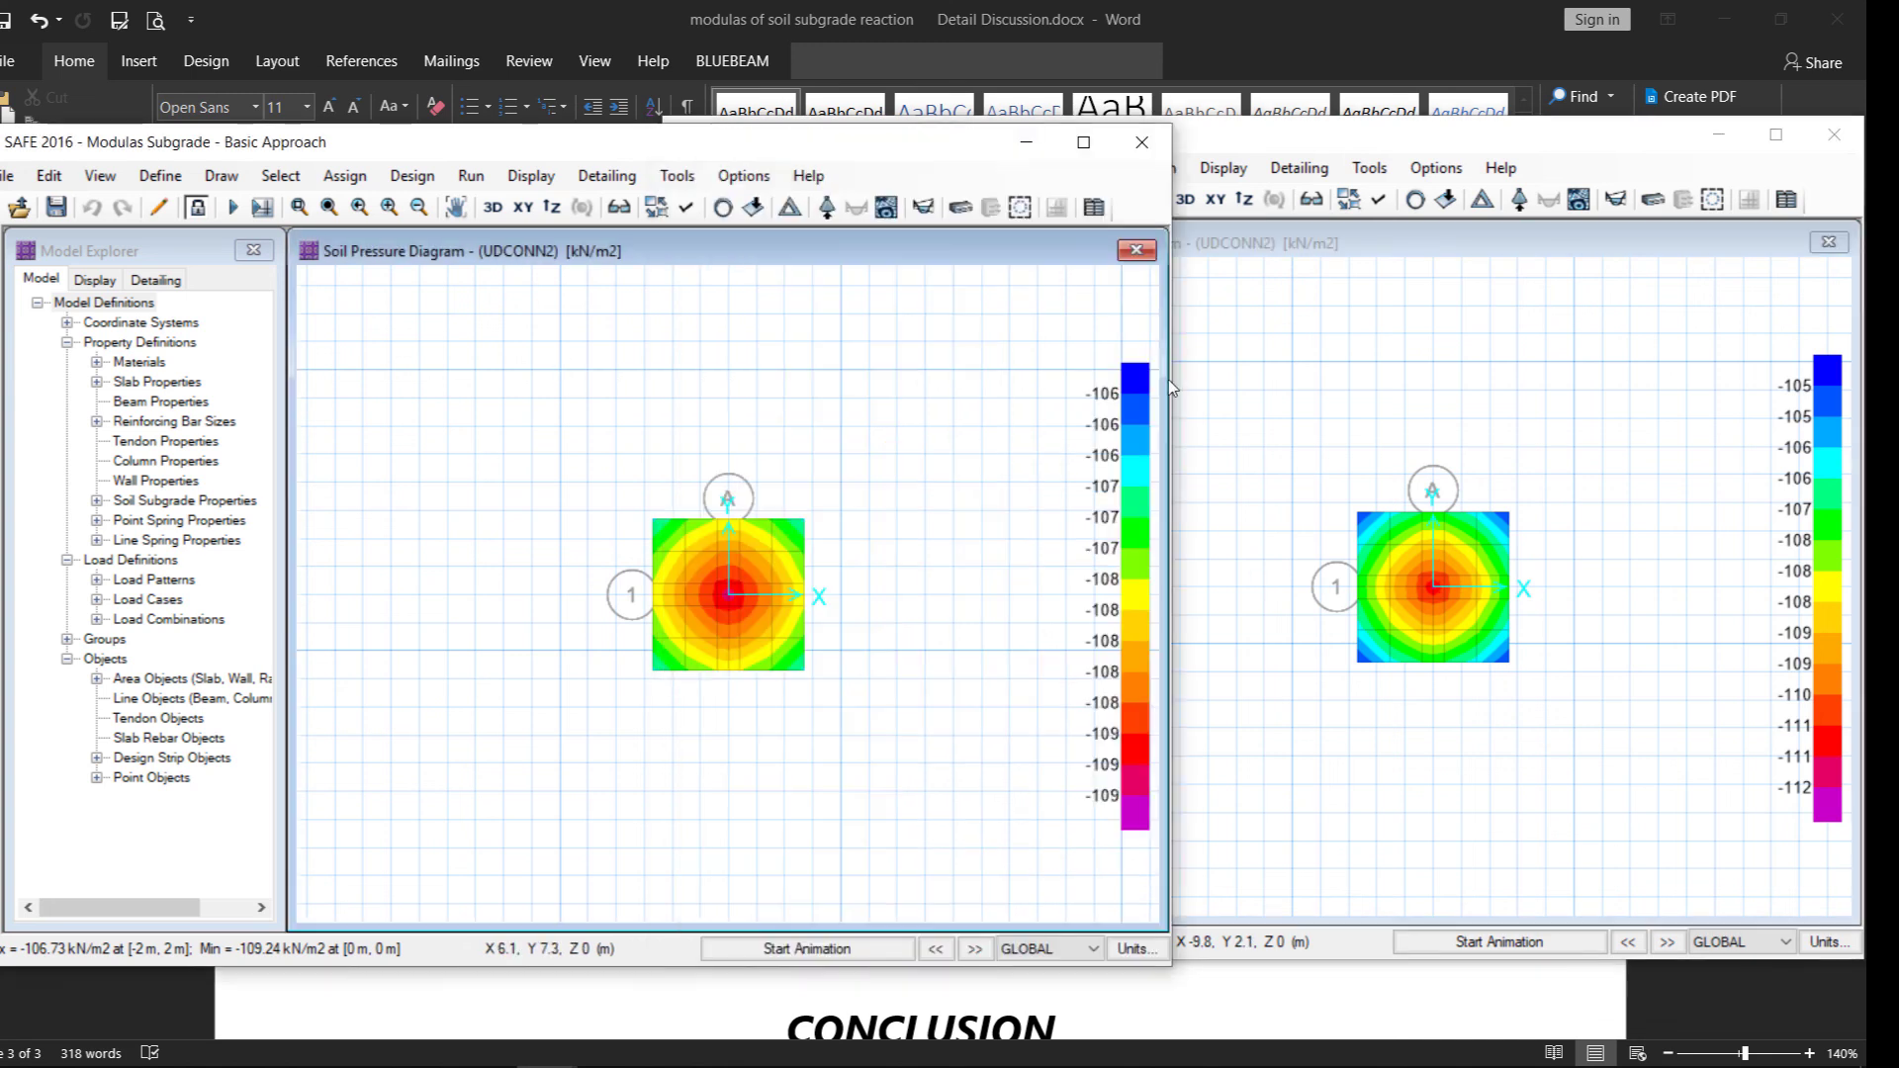
left_click(1292, 138)
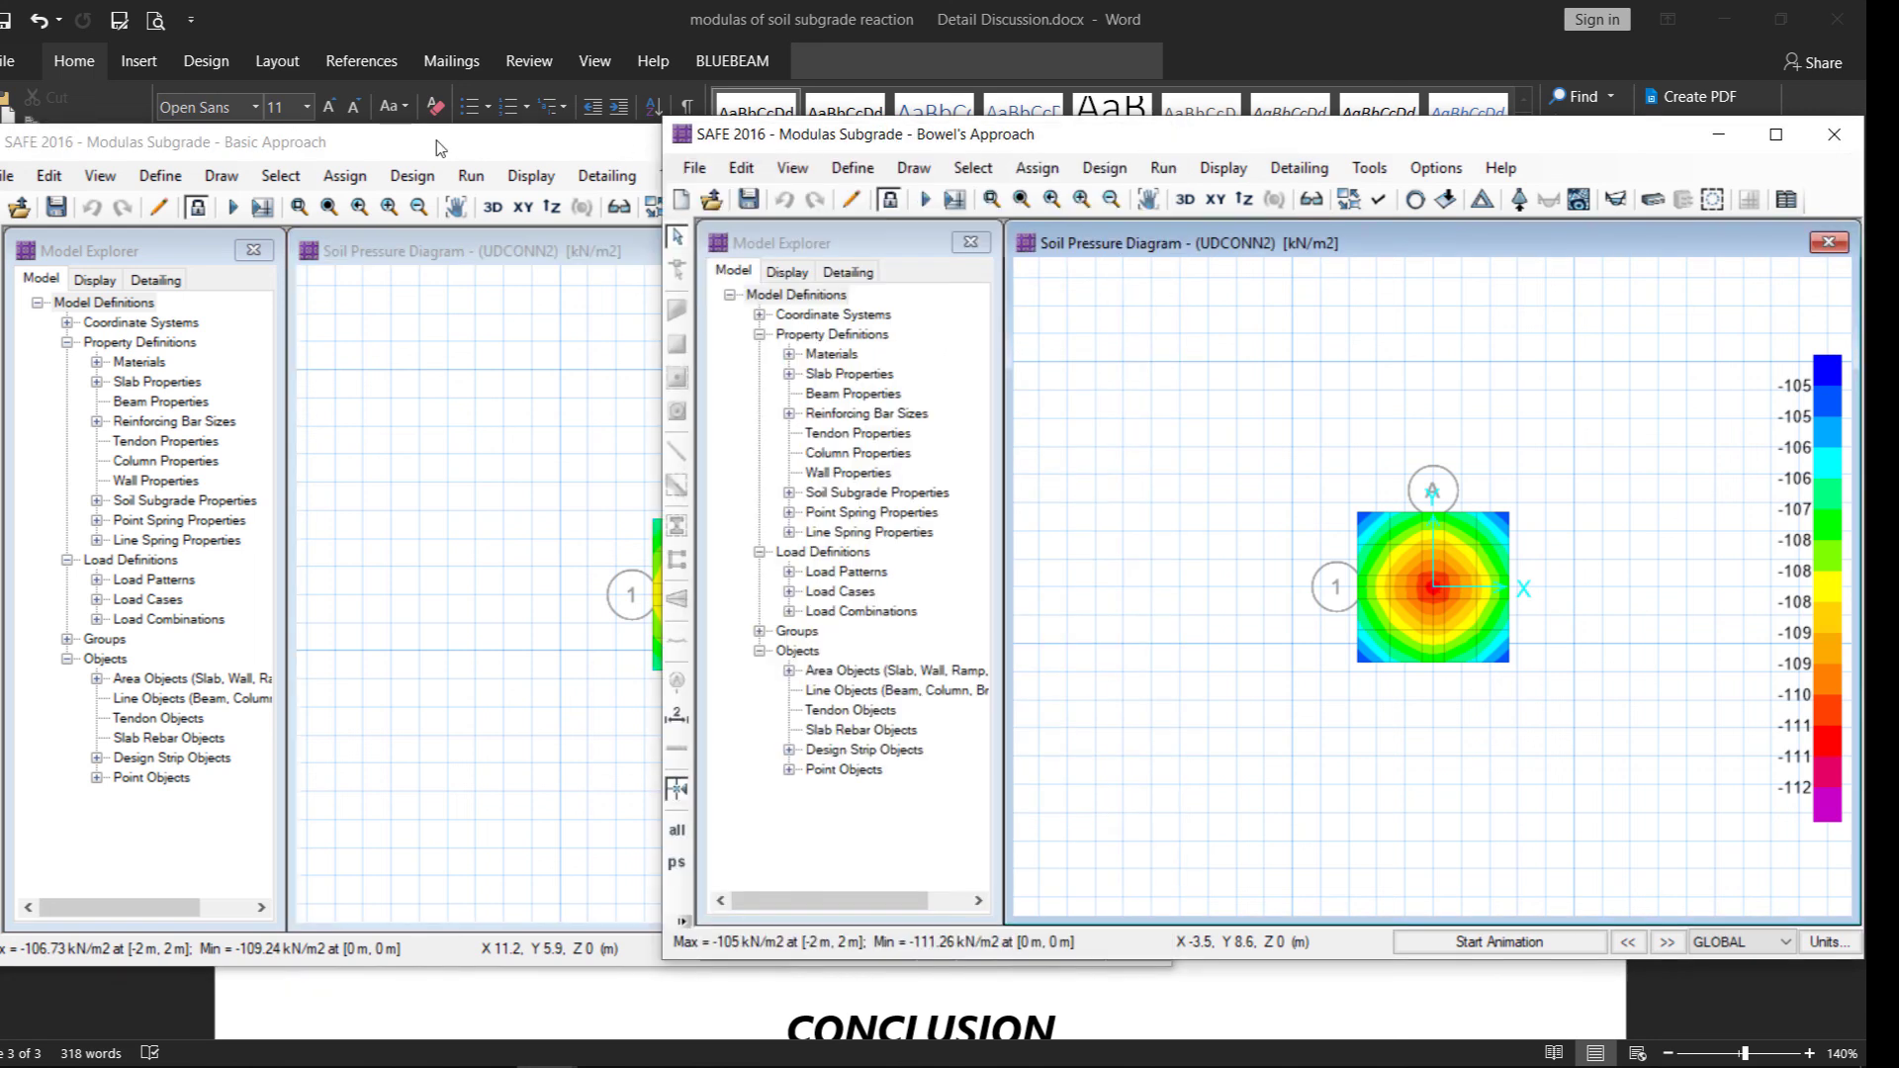
Plot the Basic footing's UDCONN2 displacements, about -26.68 to -27.31 mm
left_click(401, 143)
left_click(511, 188)
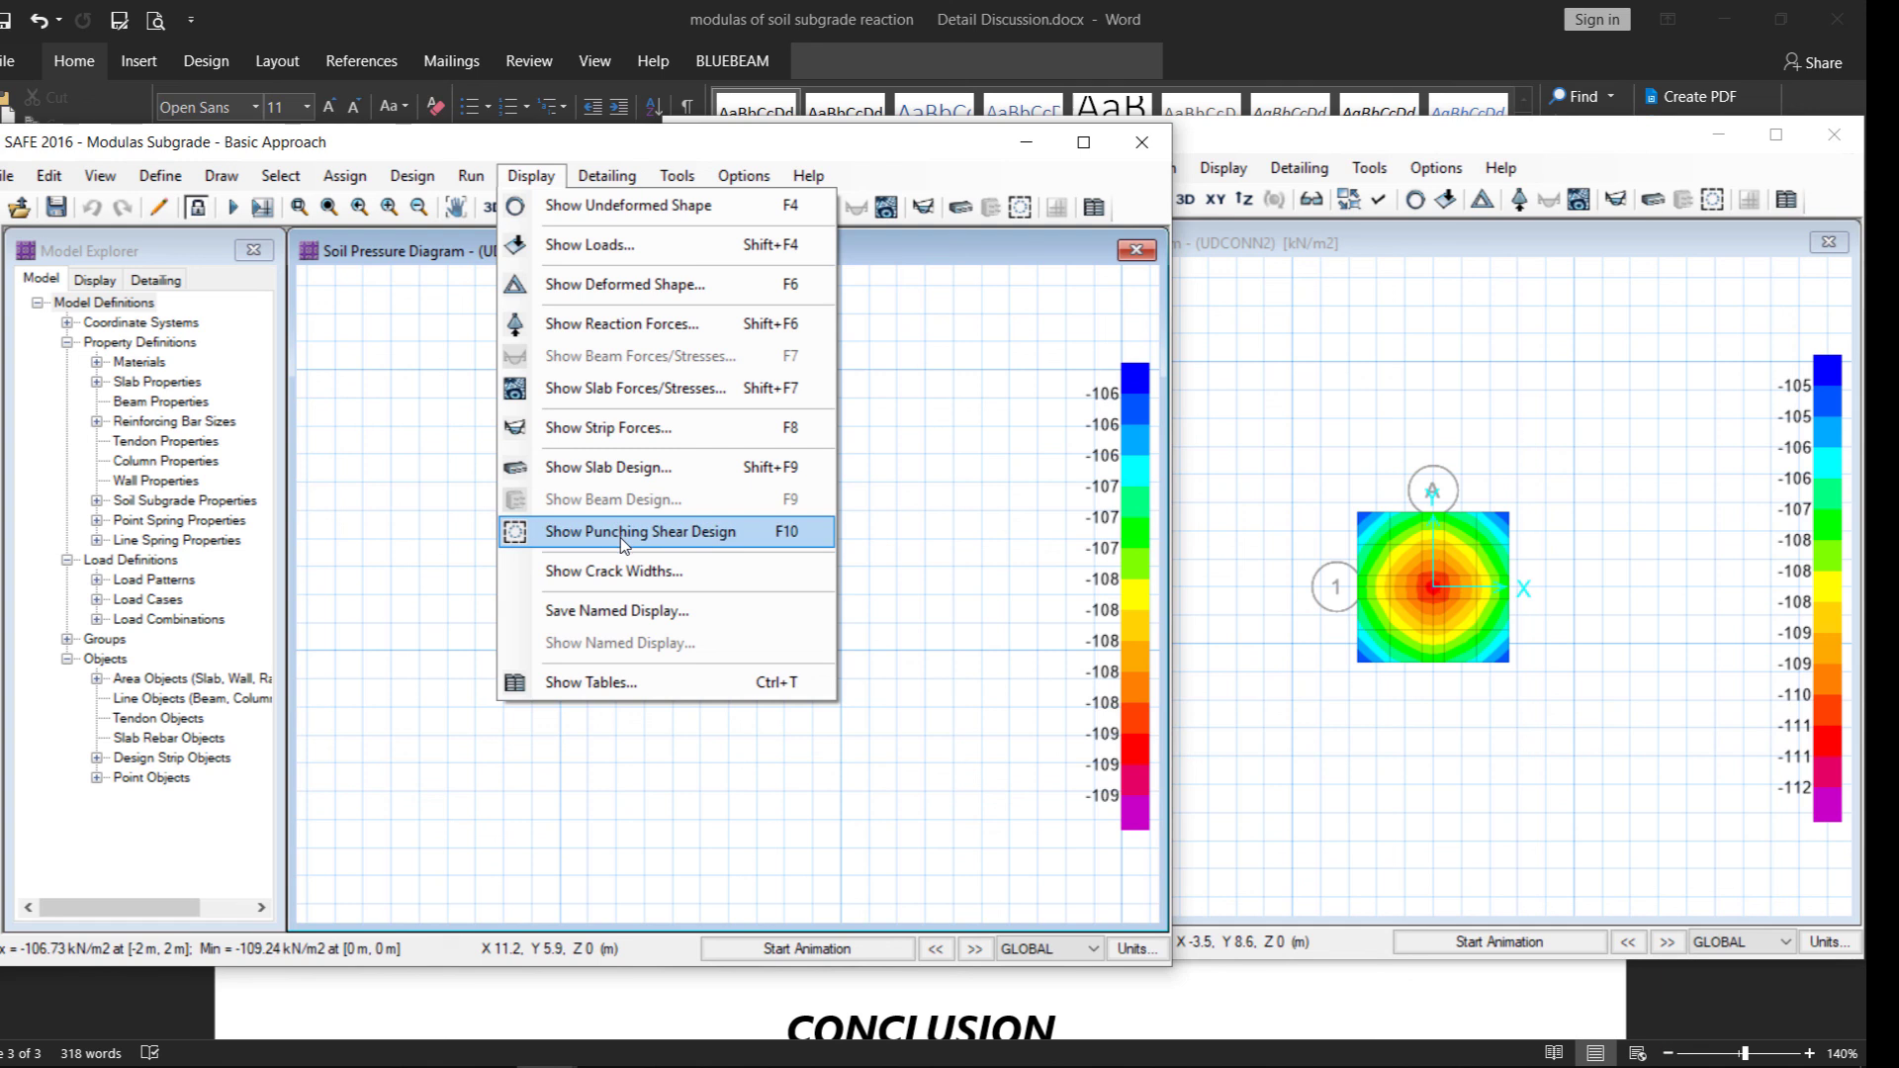
key("Escape")
key("F6")
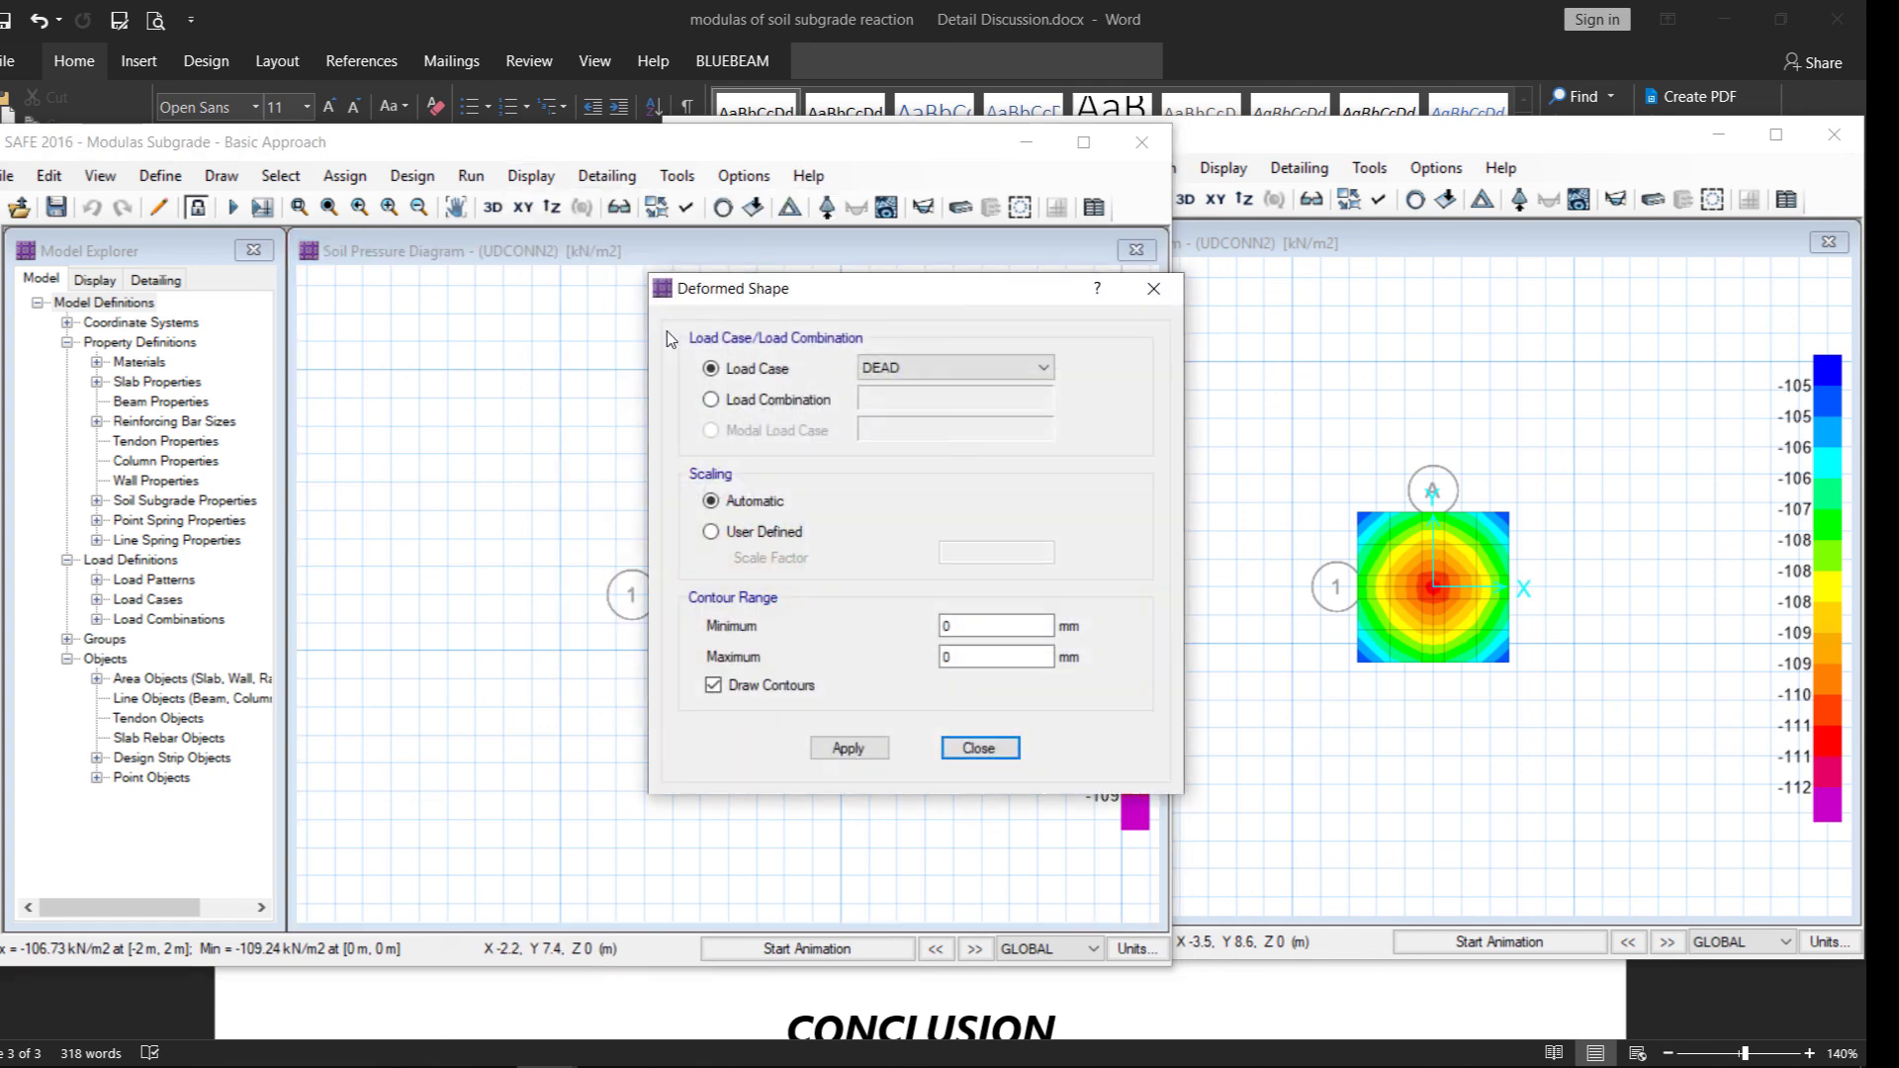
left_click(770, 400)
left_click(946, 399)
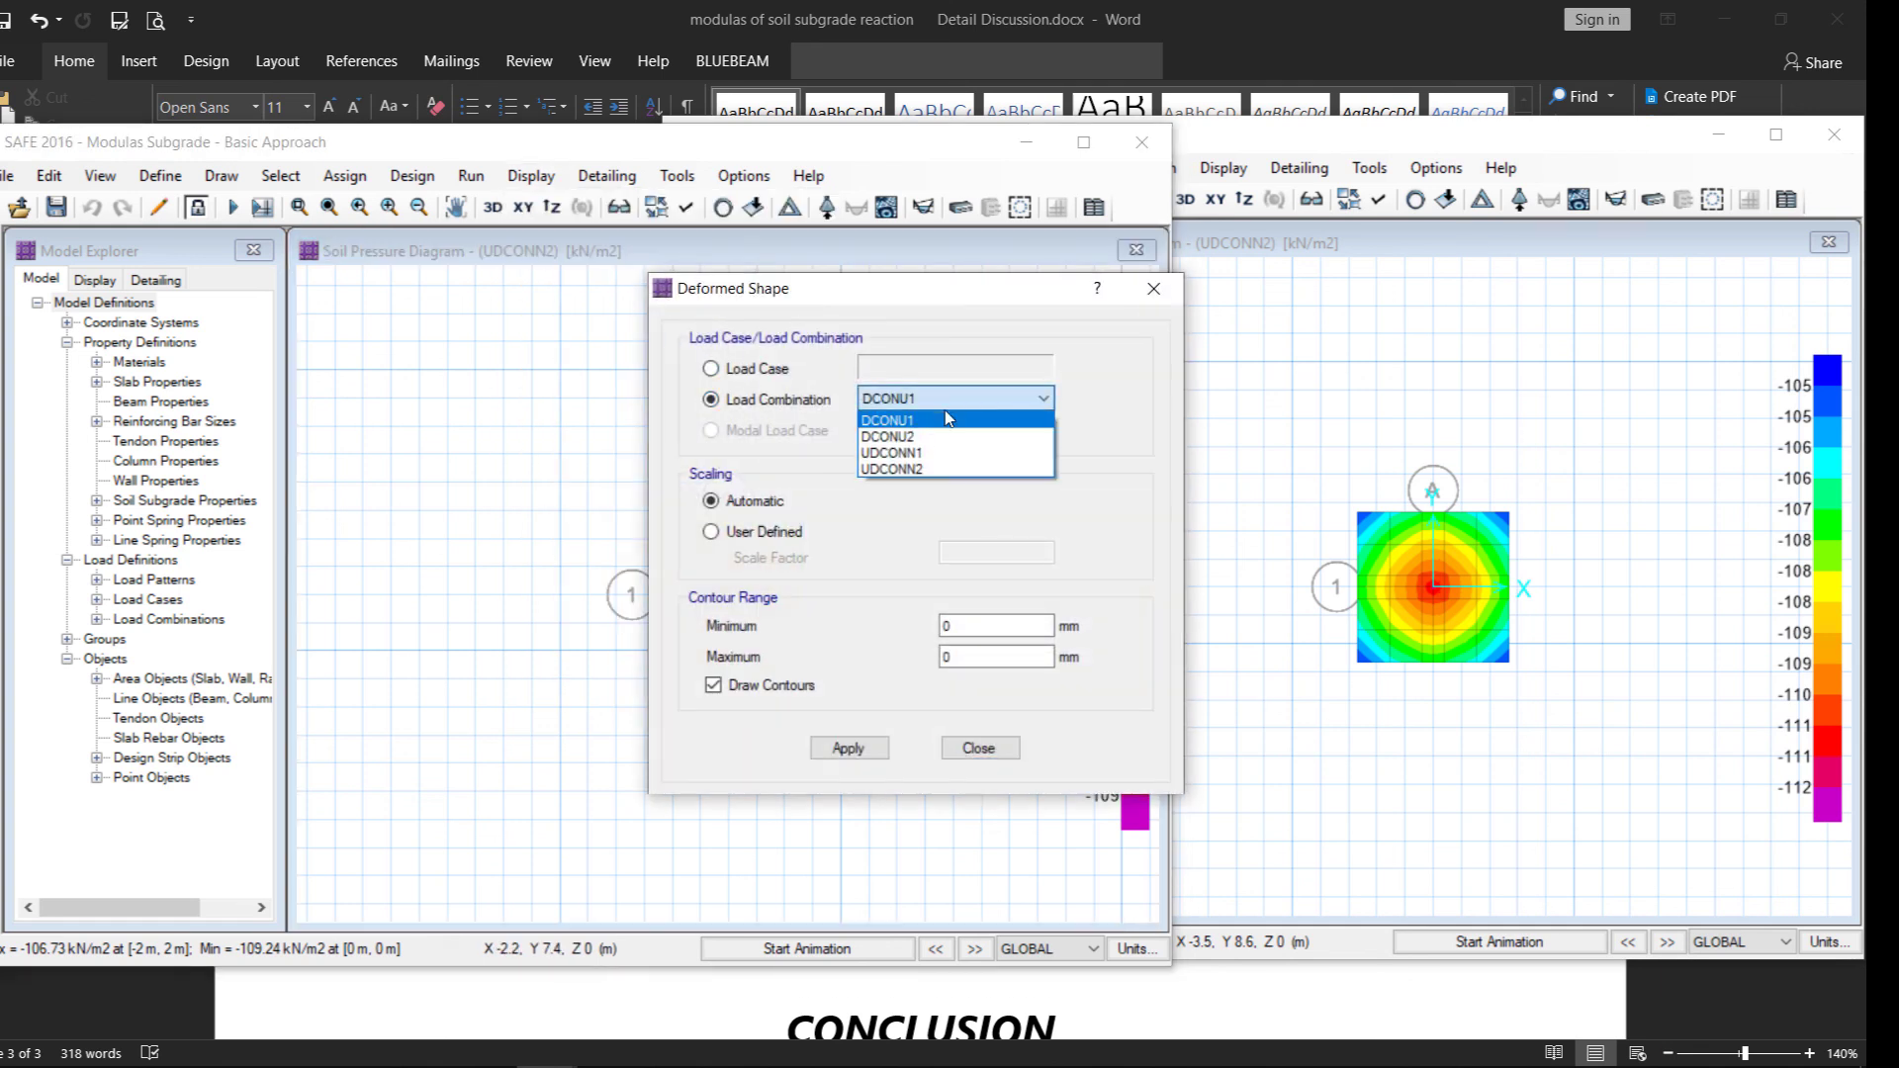
left_click(926, 465)
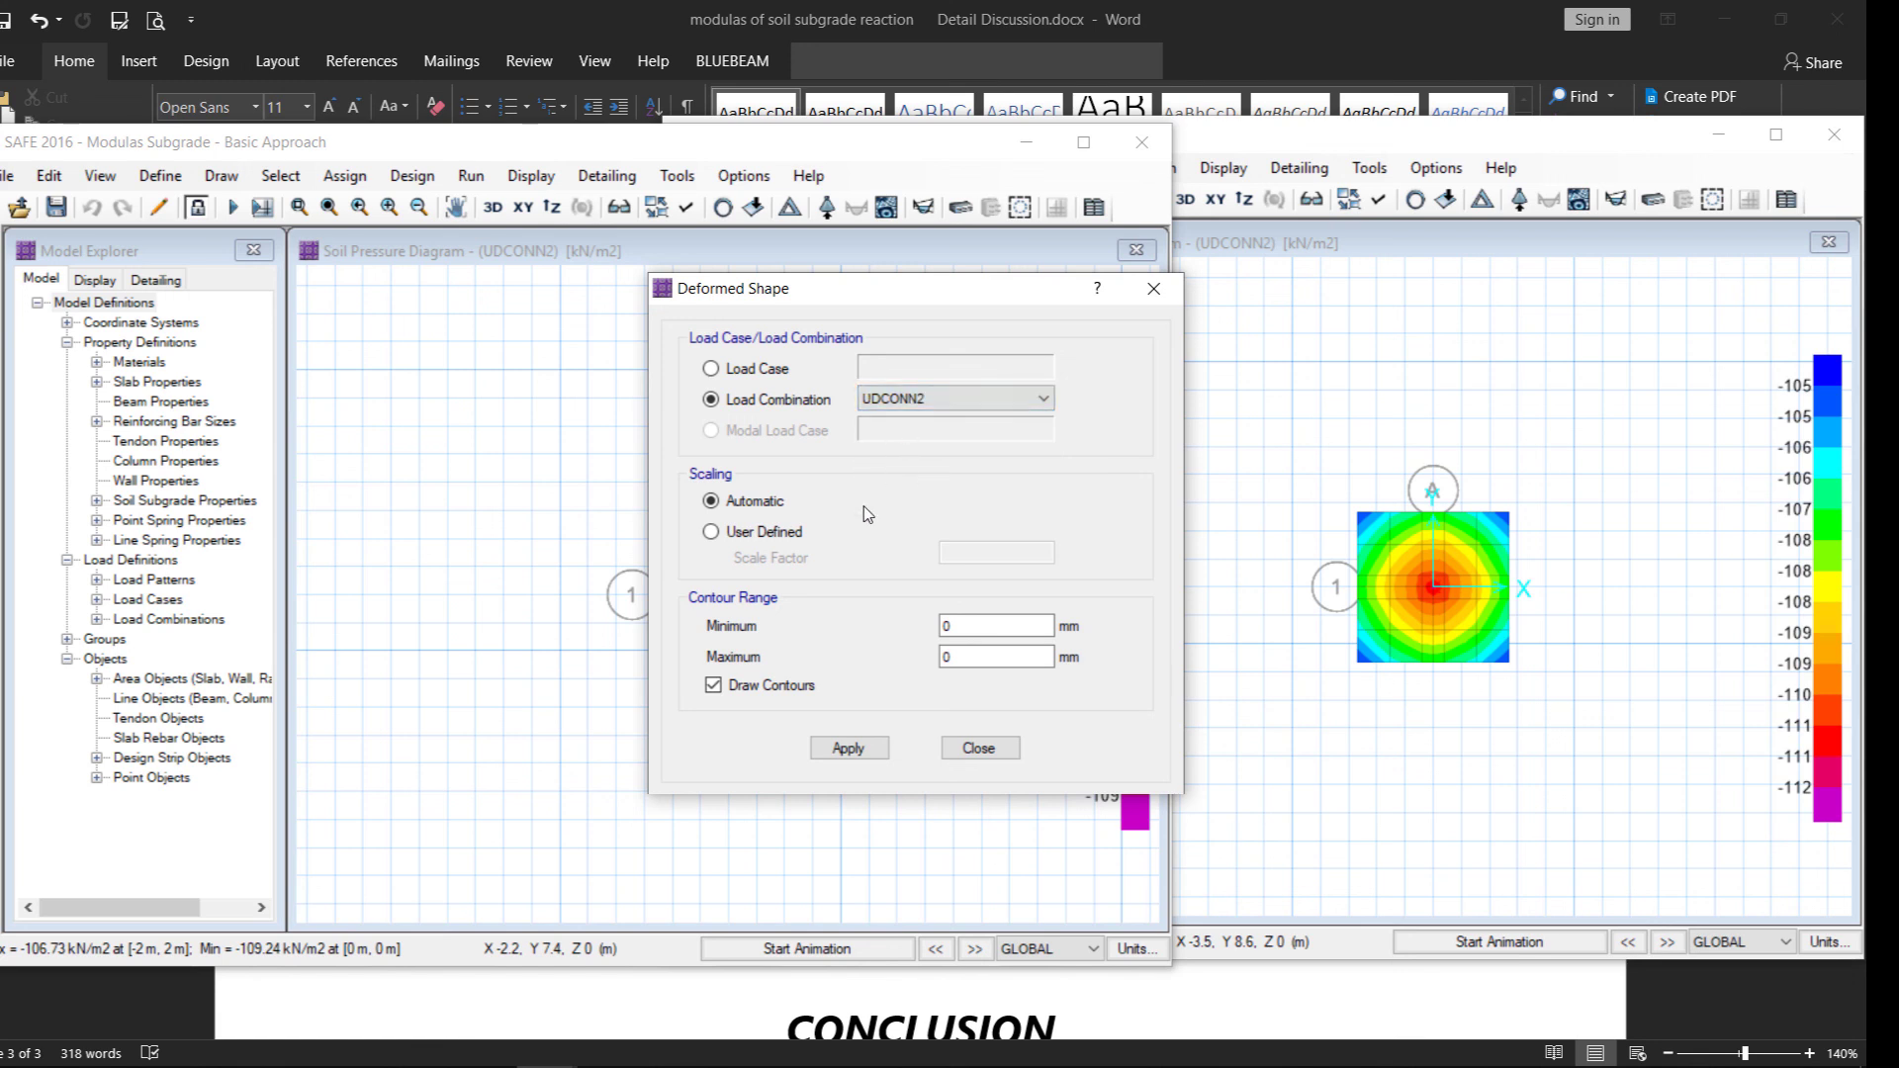
left_click(846, 748)
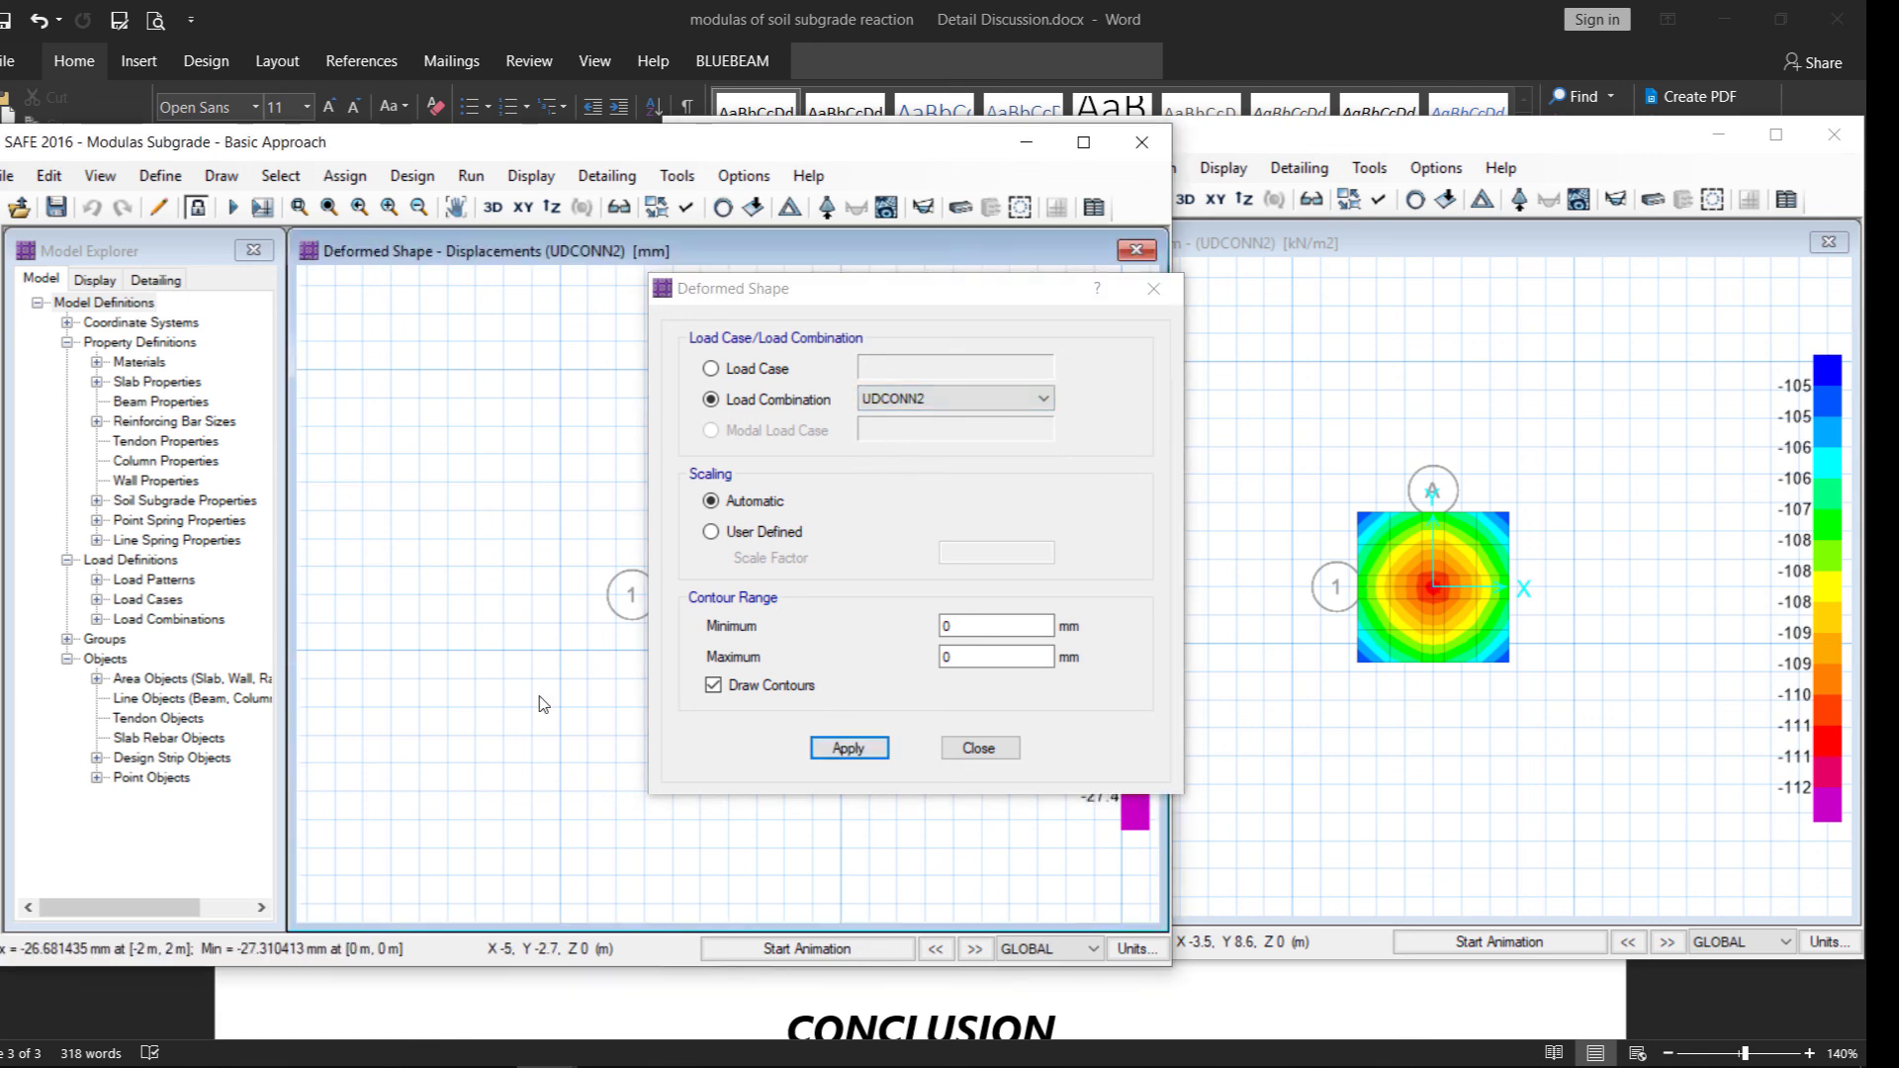
left_click(978, 747)
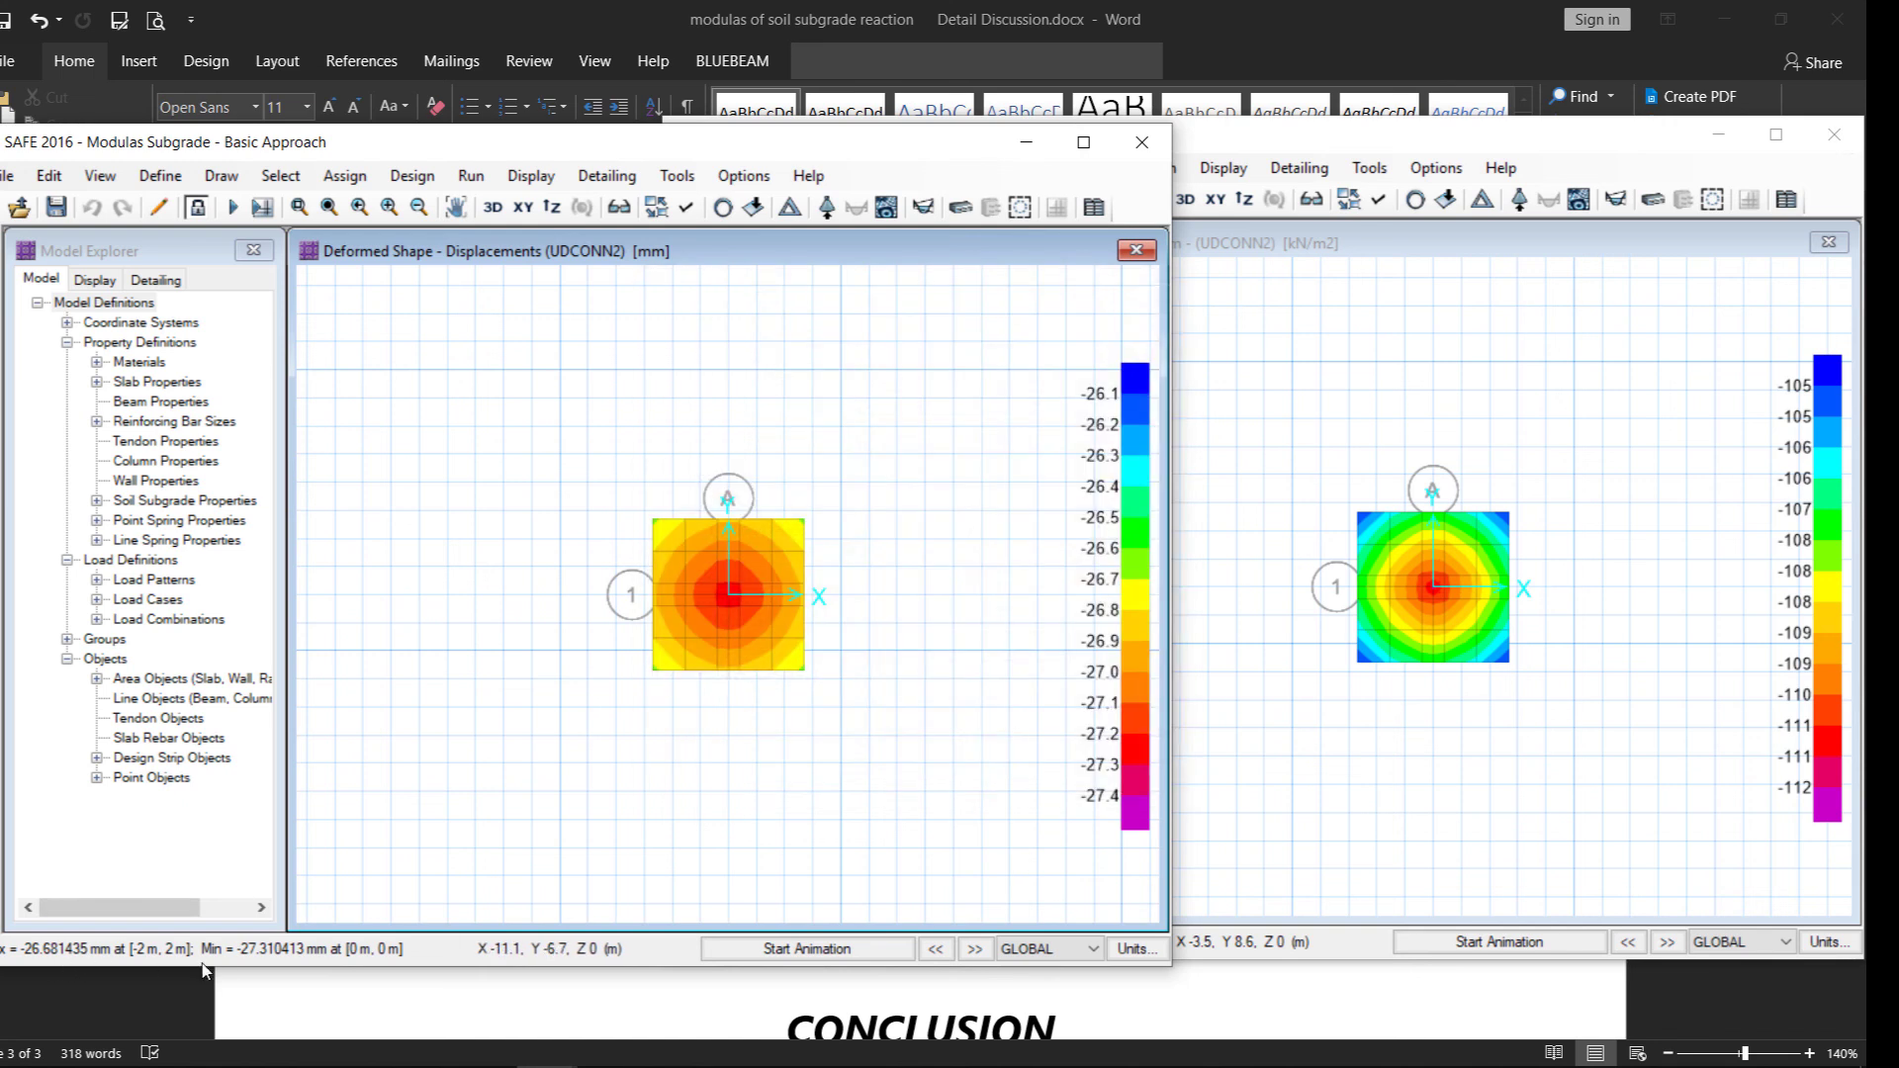
left_click(1232, 151)
Plot the Bowel's footing's UDCONN2 displacements, about -10.50 to -11.13 mm
left_click(1223, 167)
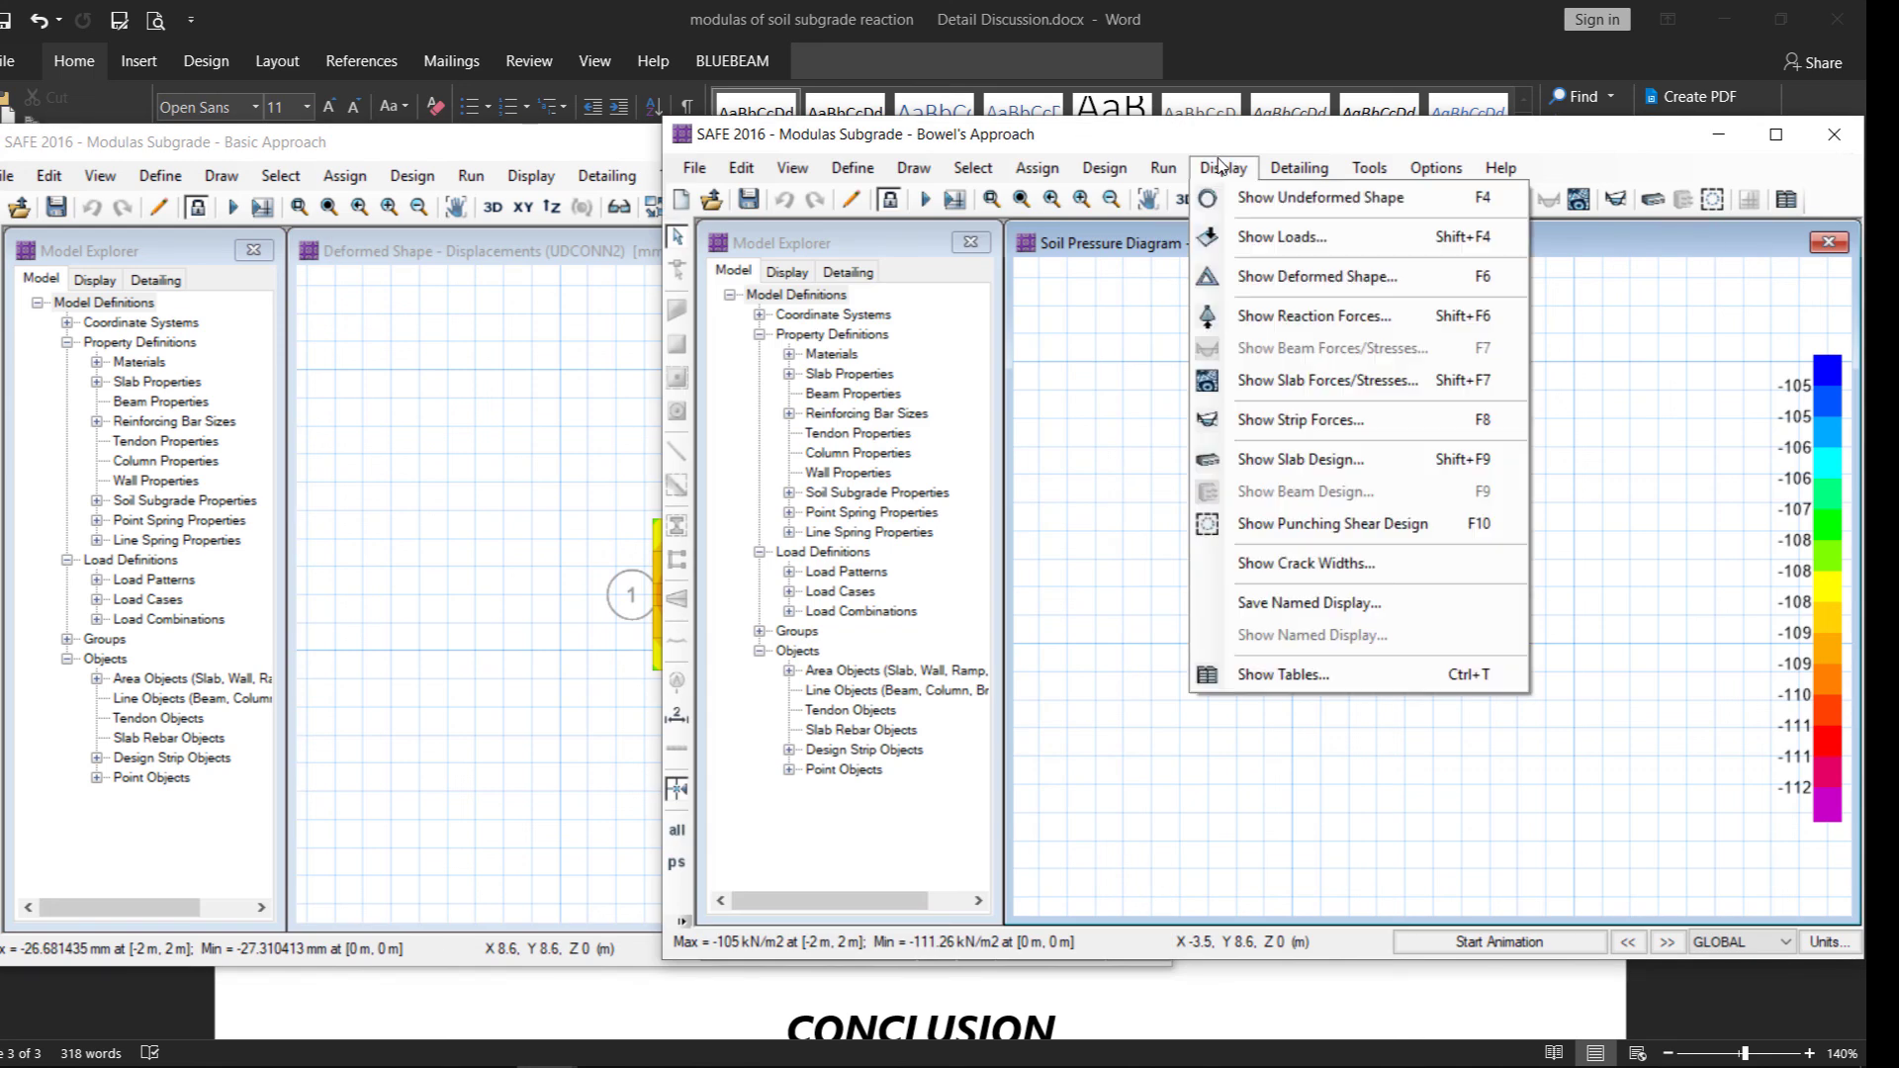
left_click(1264, 275)
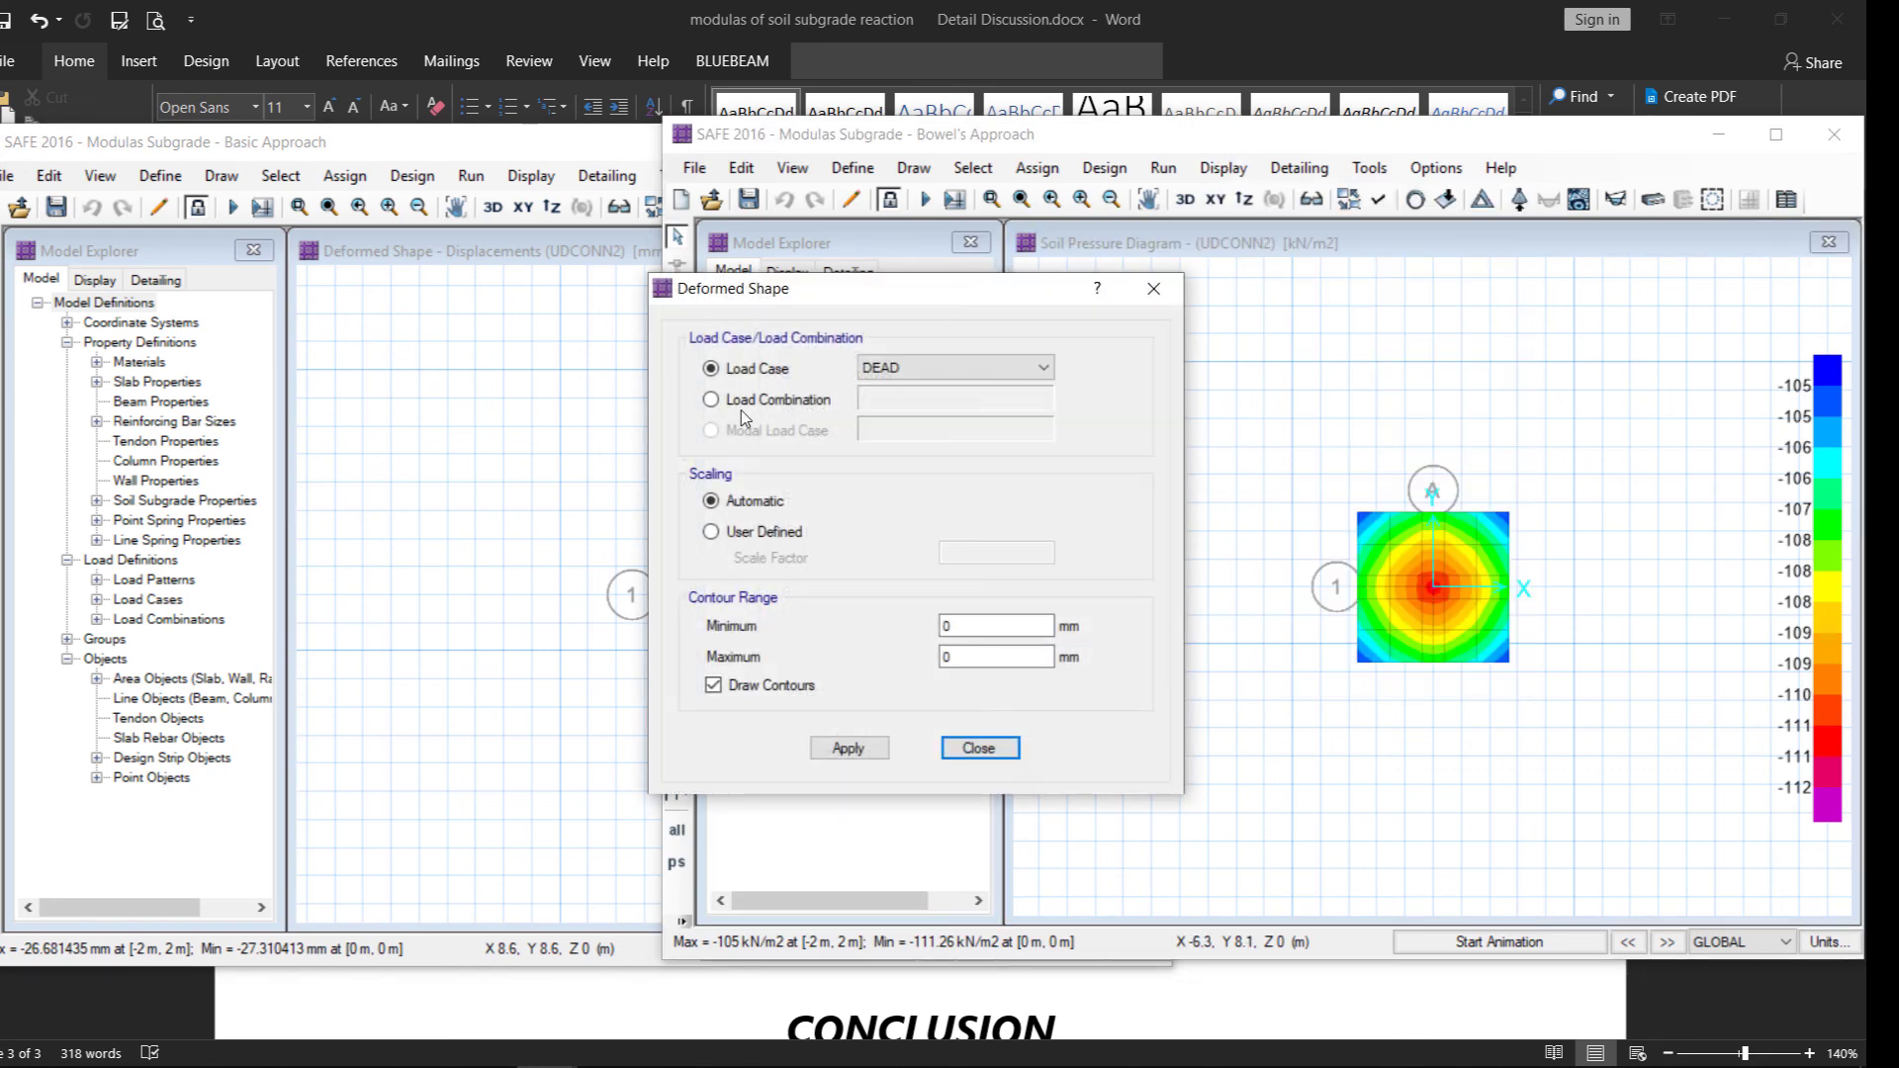
left_click(776, 402)
left_click(984, 400)
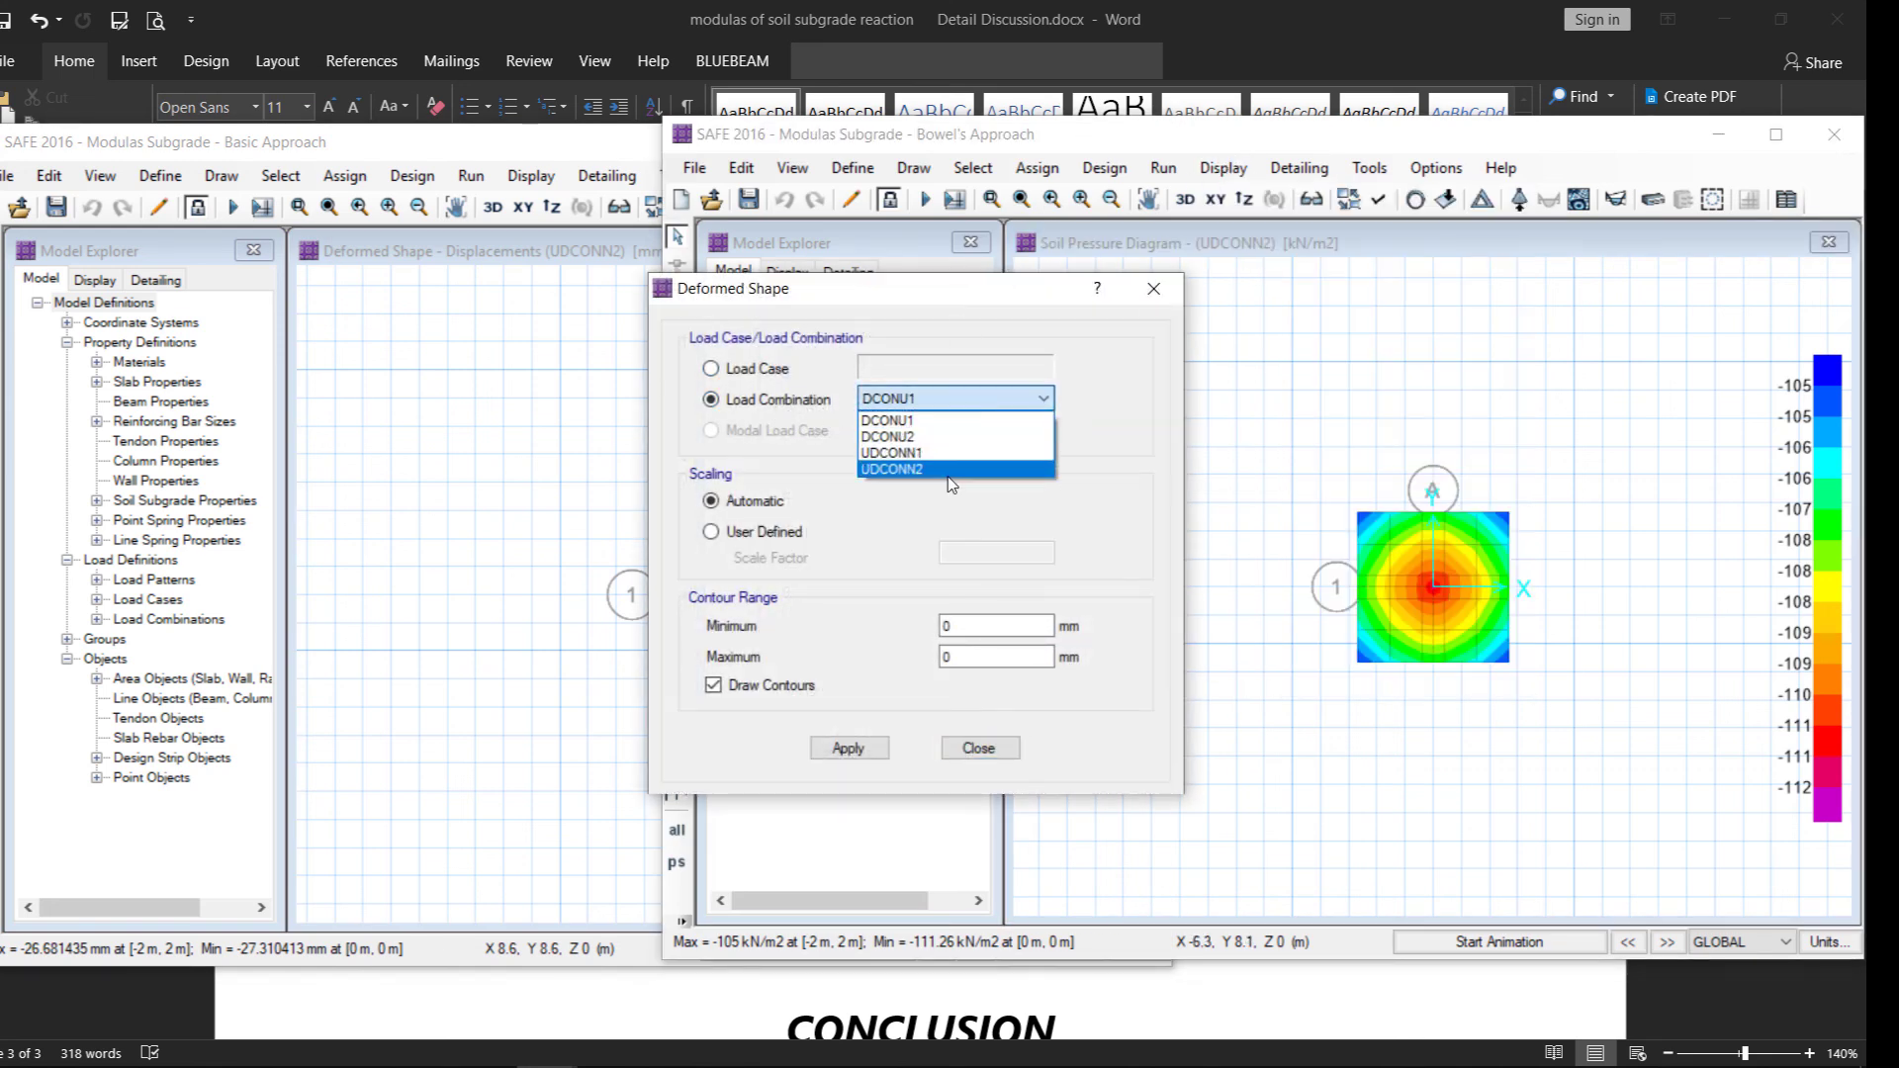
left_click(951, 471)
left_click(848, 748)
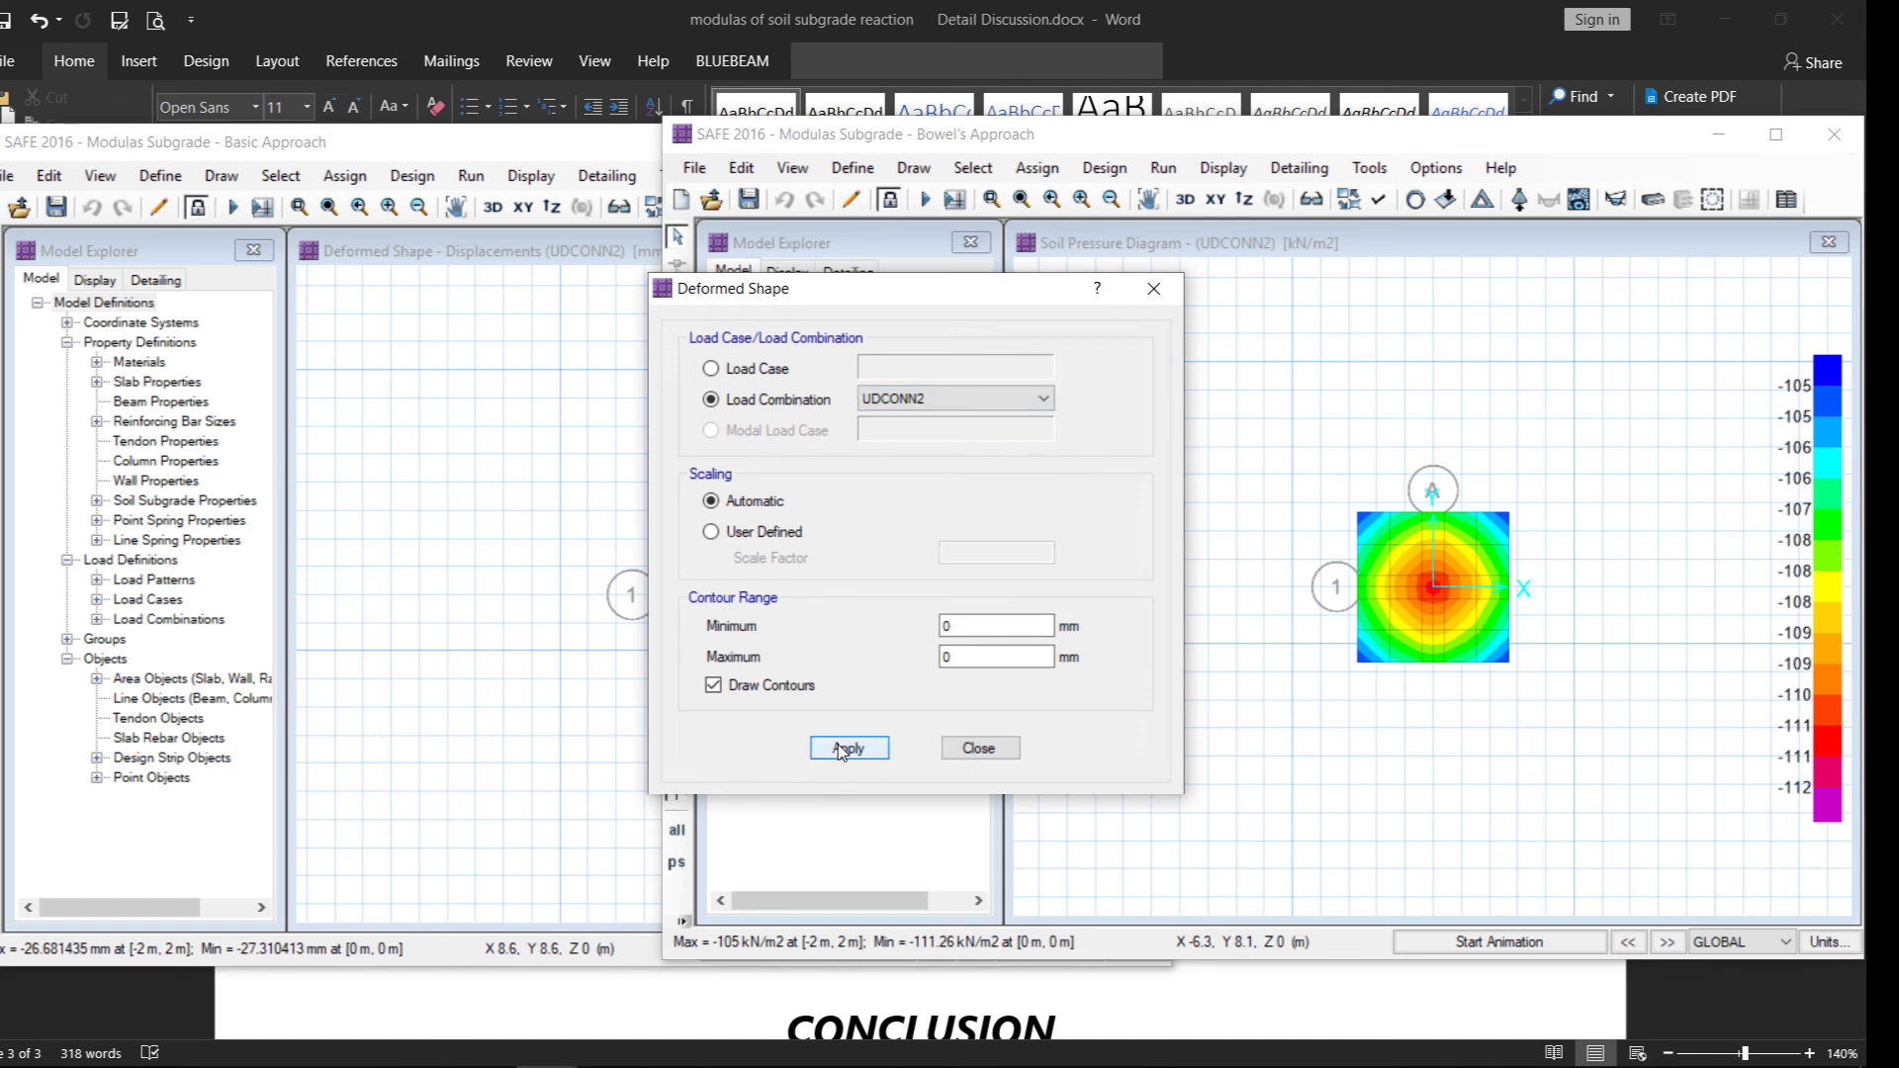
left_click(979, 749)
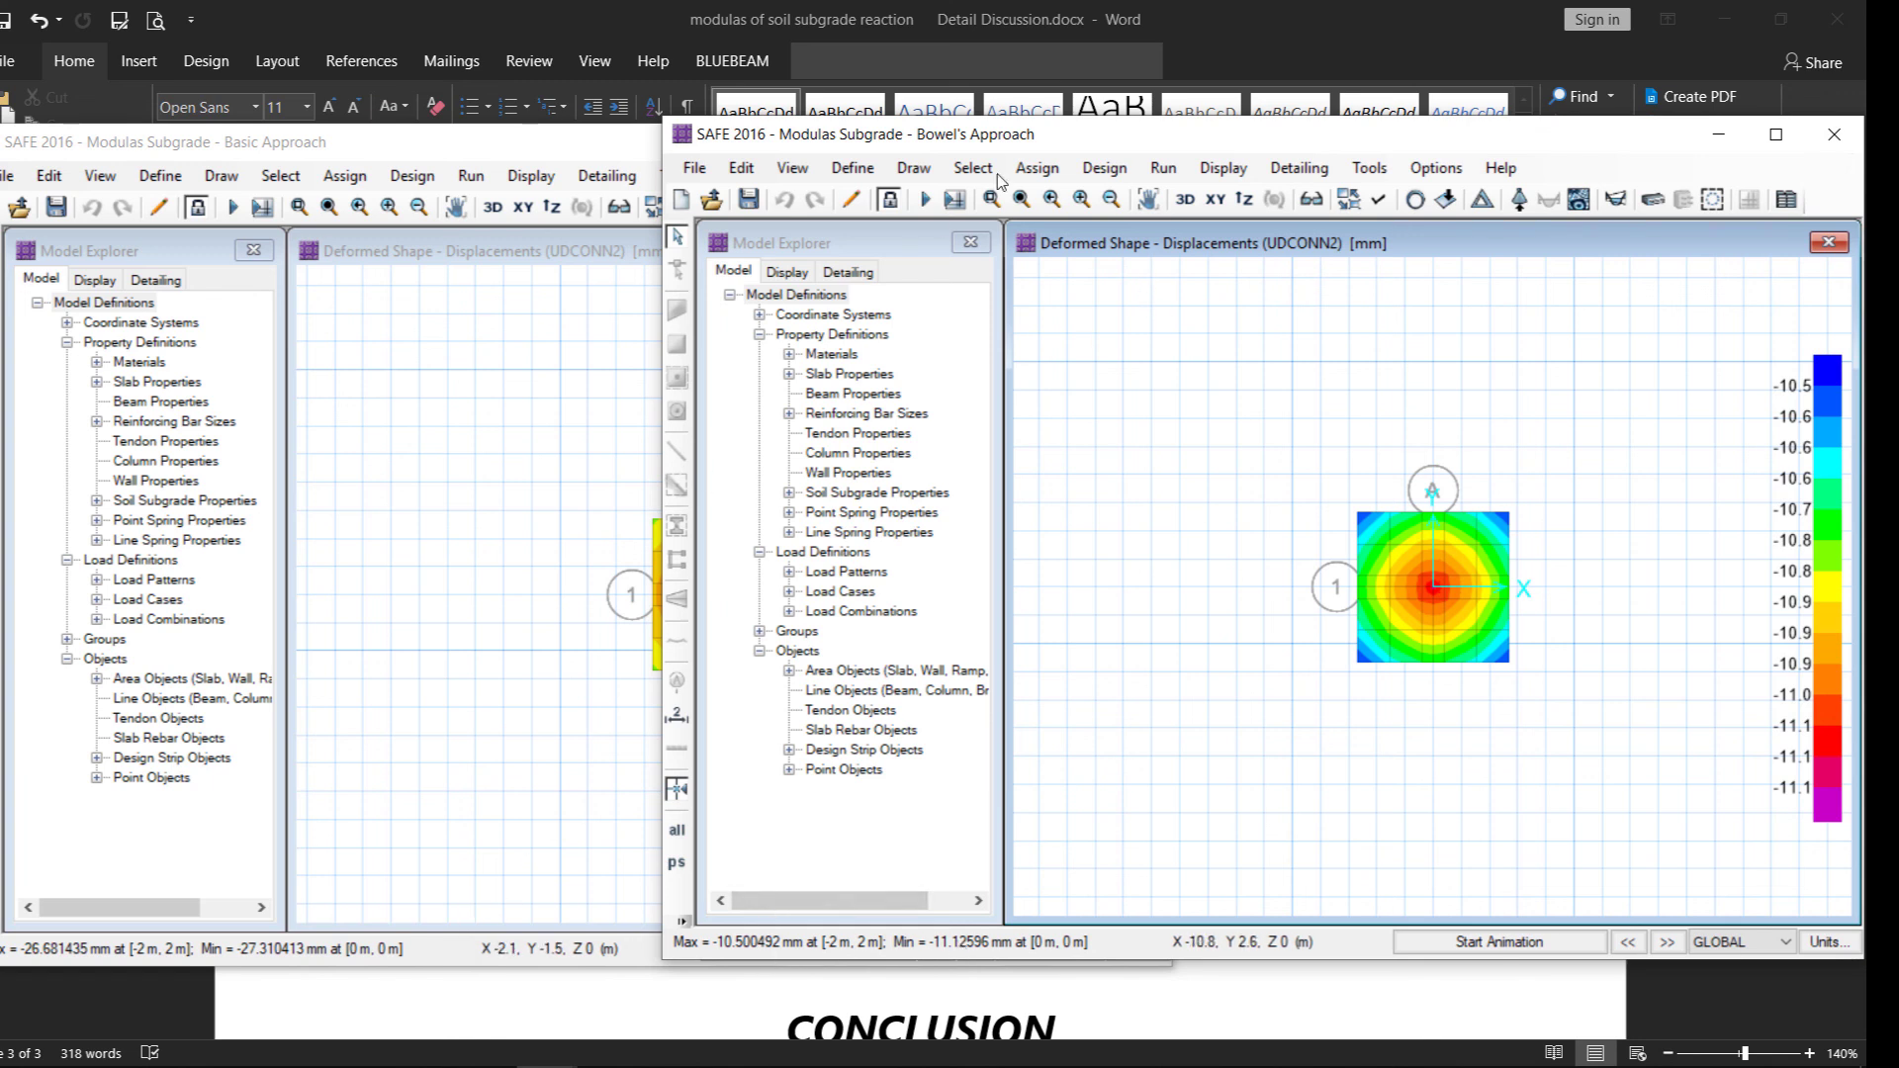
Move the Bowel's Approach window right beside the Basic plot, then return to the Word report
left_click_drag(1030, 140, 1083, 139)
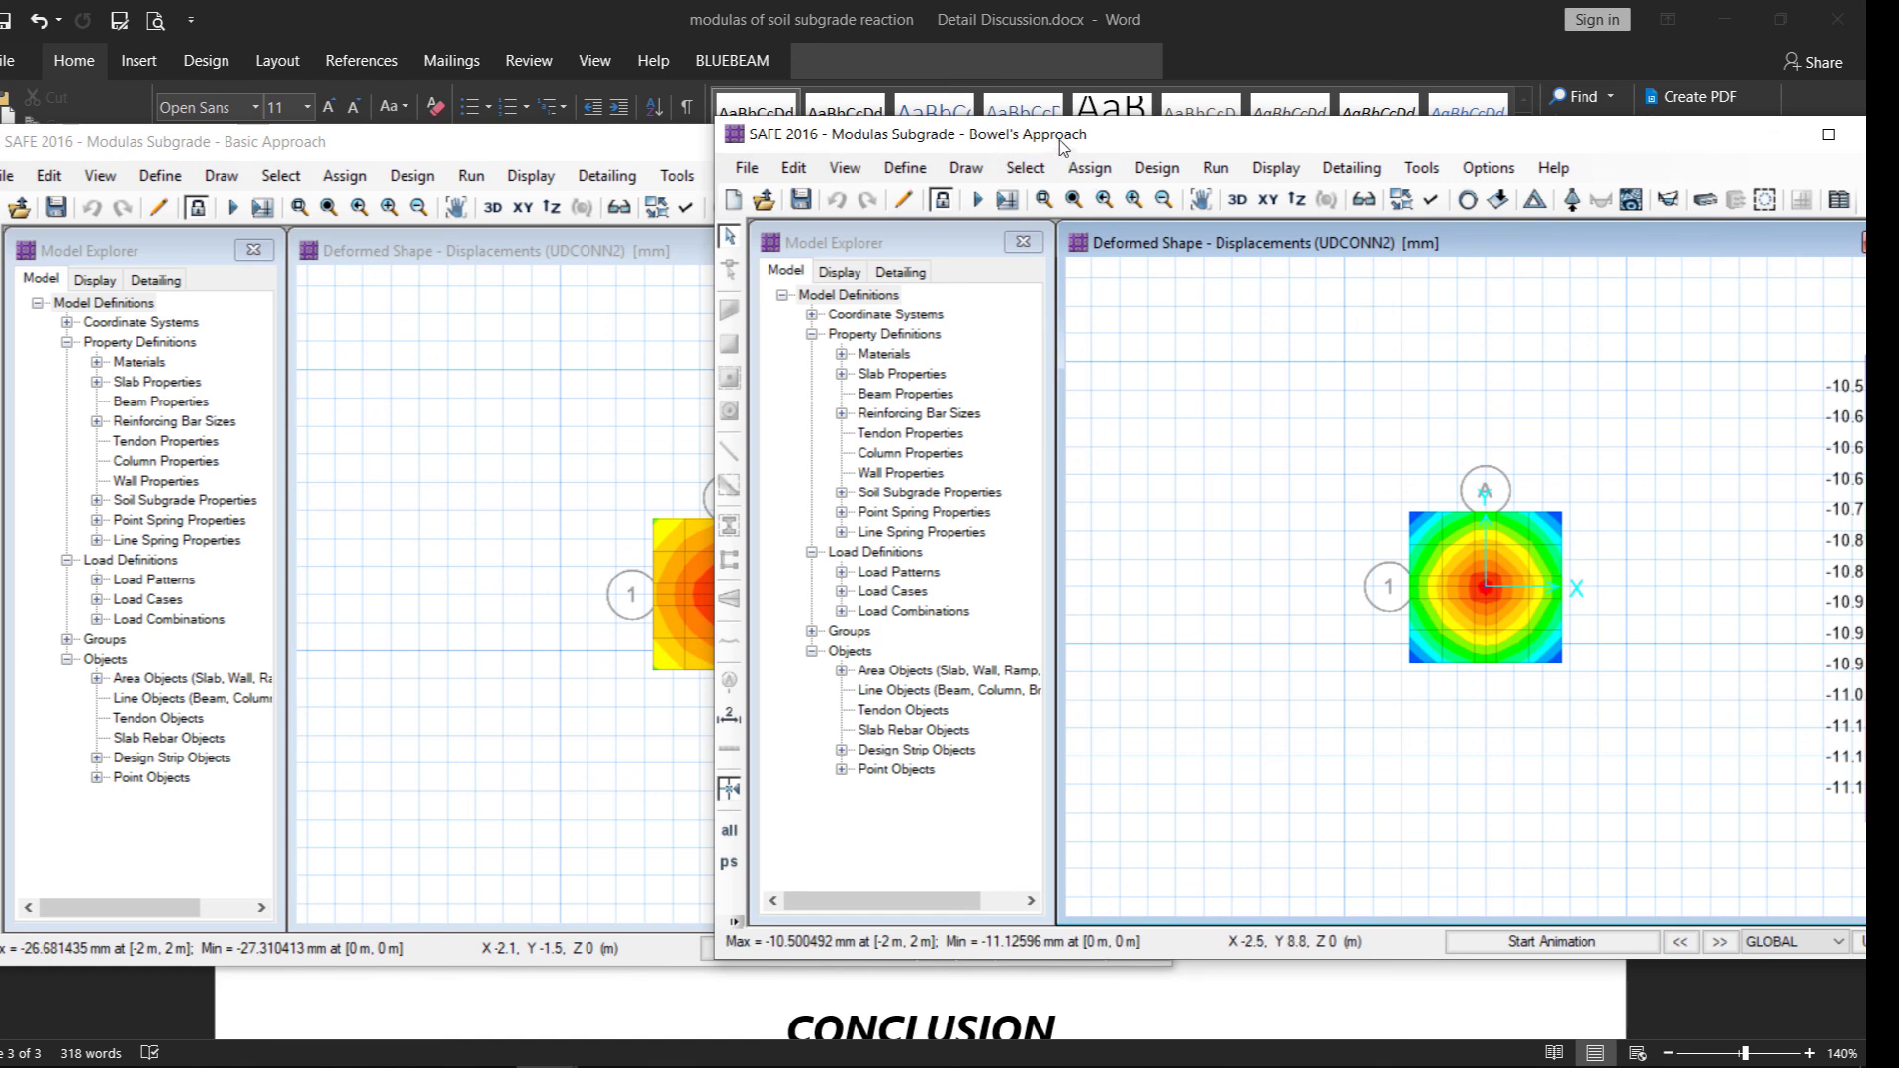
left_click_drag(1061, 146, 1109, 145)
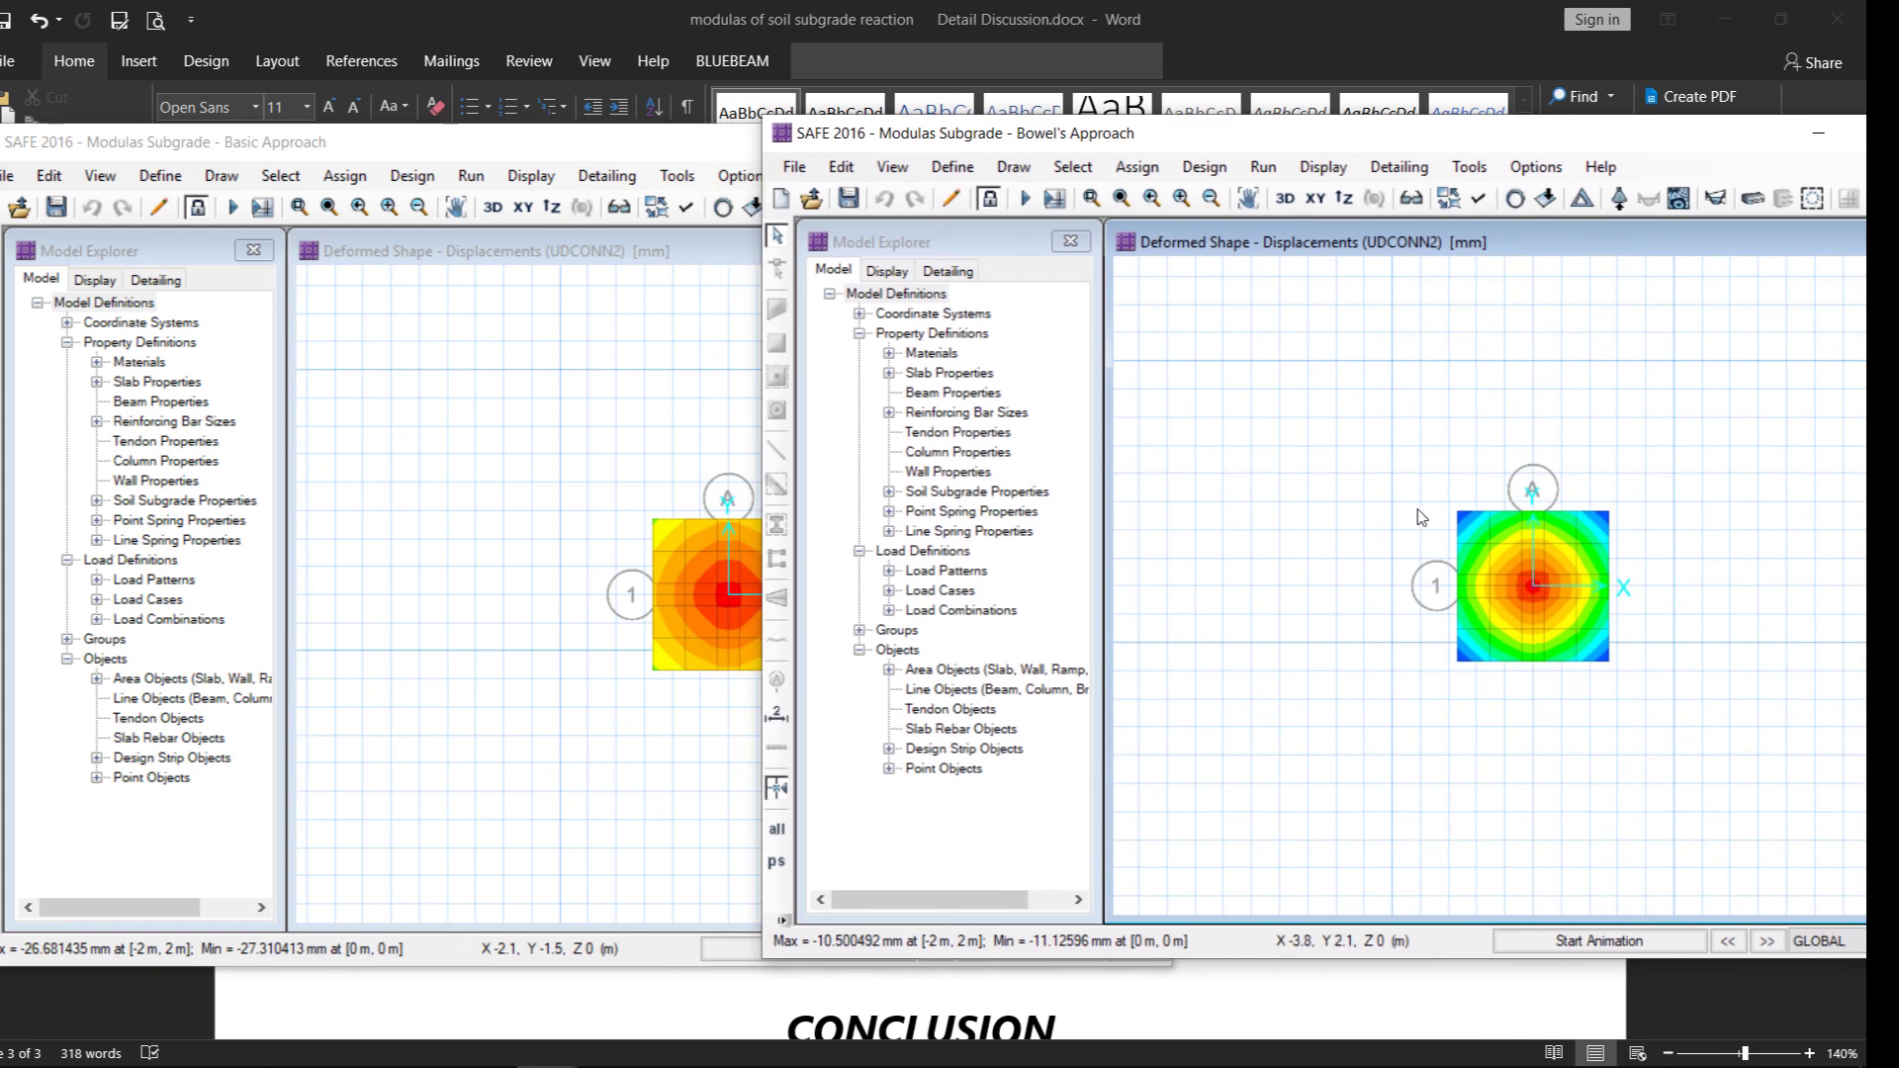
mouse_move(1487, 607)
left_click(676, 999)
Scroll the Word report to the CONCLUSION and Recommendation sections
scroll(721, 942, "down", 6)
scroll(531, 574, "up", 1)
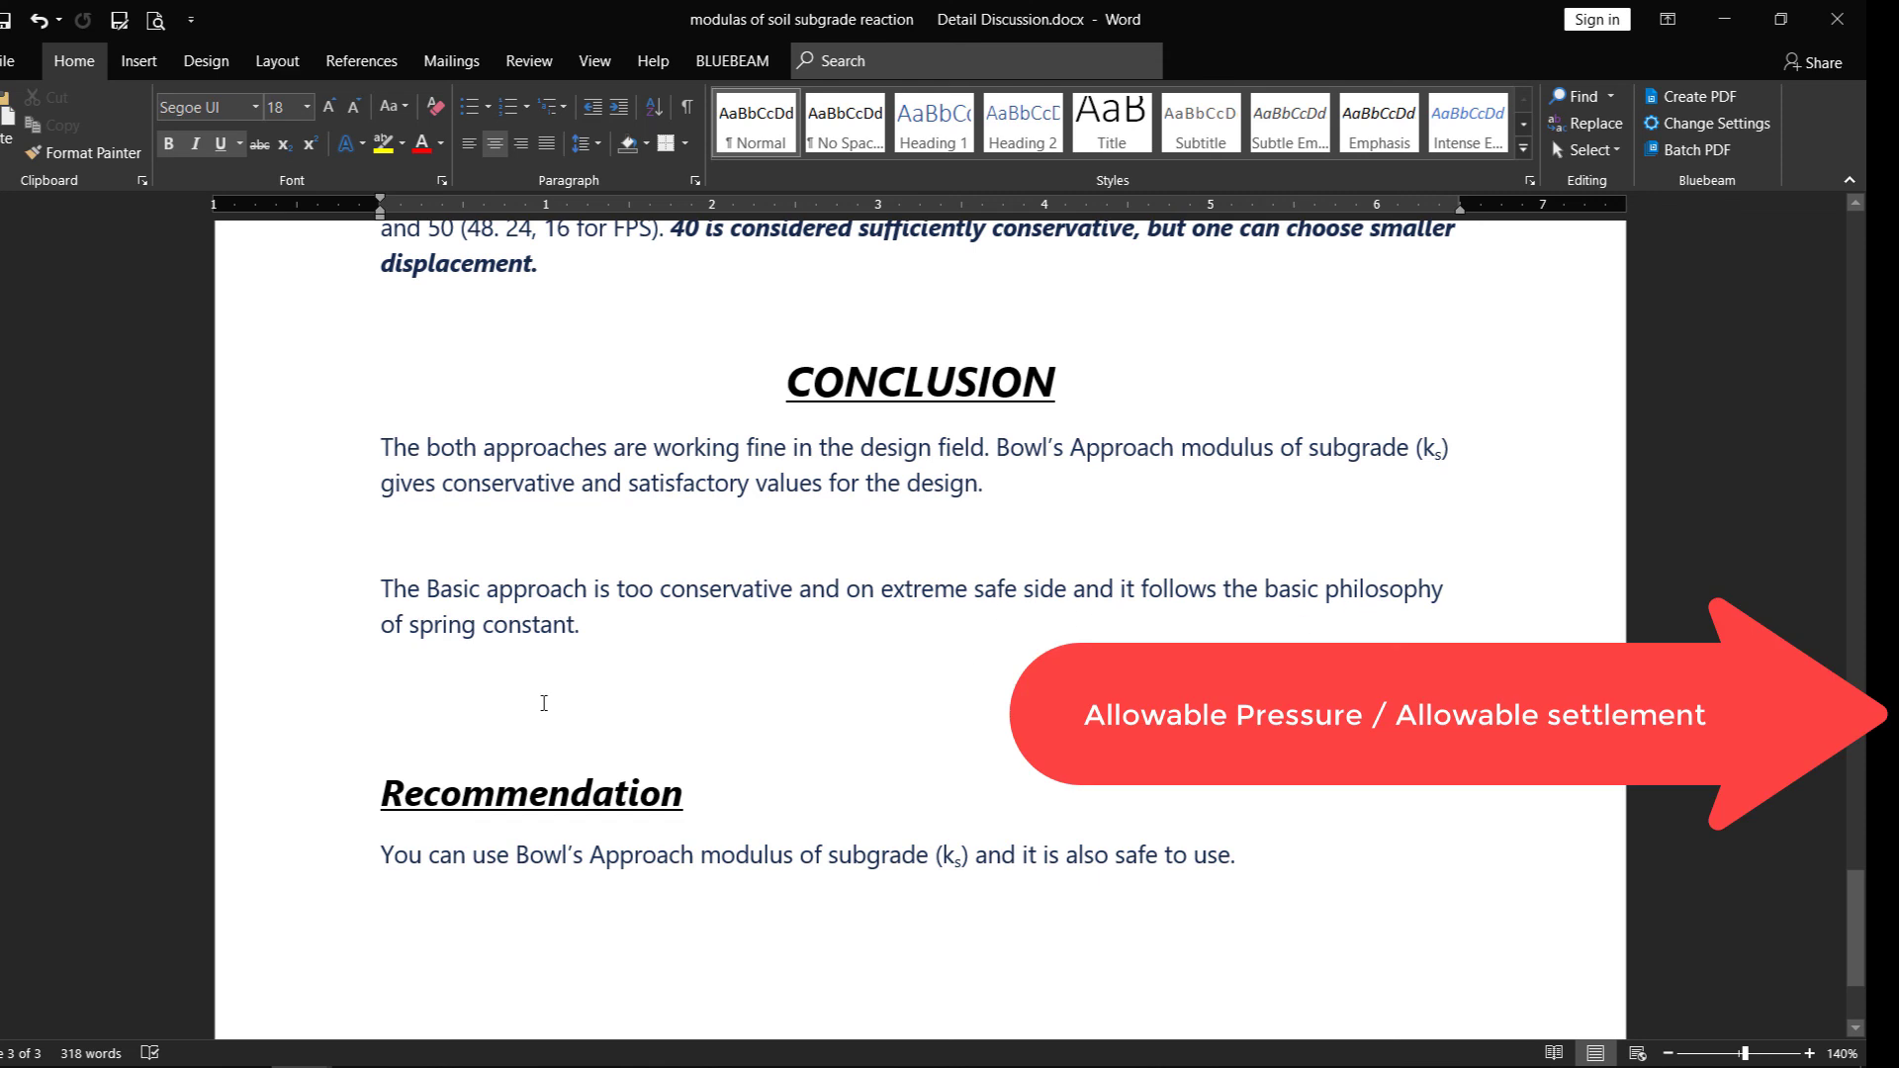
scroll(582, 694, "down", 2)
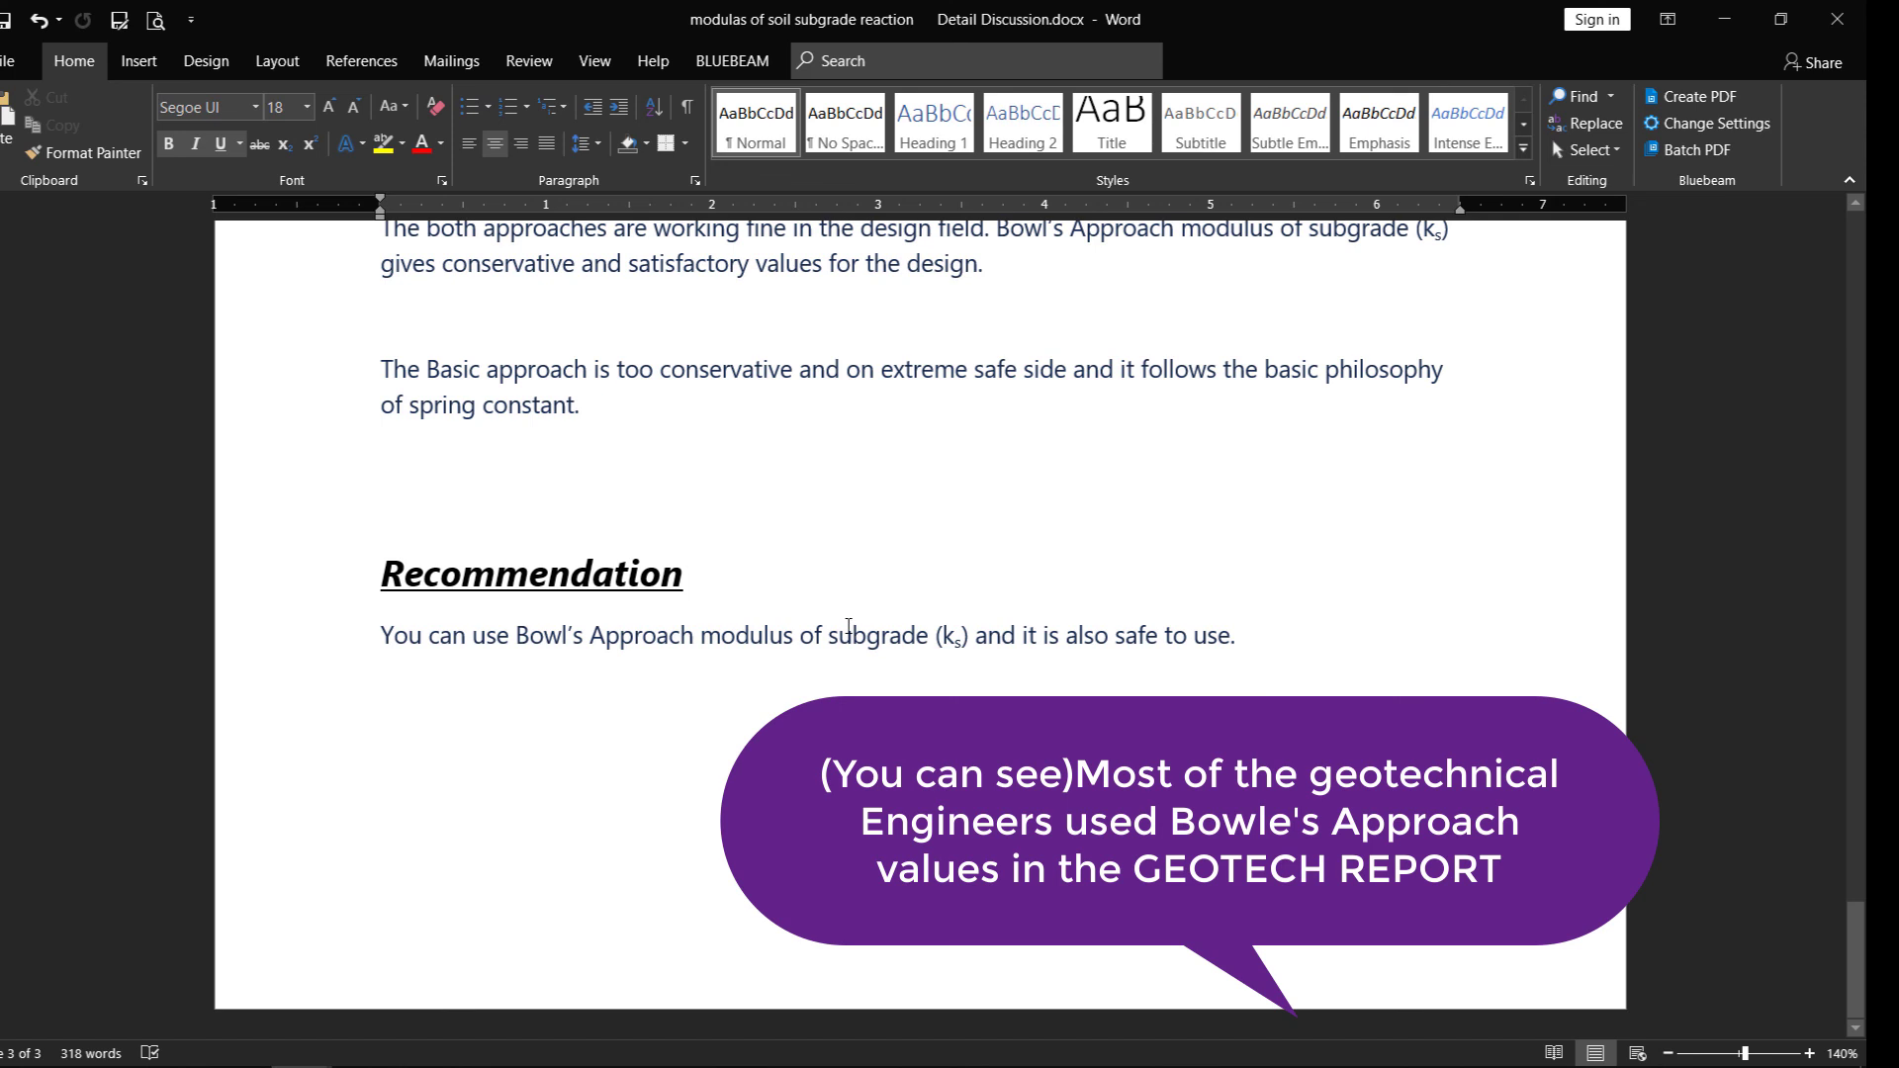
Bring the Bowel's Approach SAFE model back to the front from the taskbar
mouse_move(989, 1066)
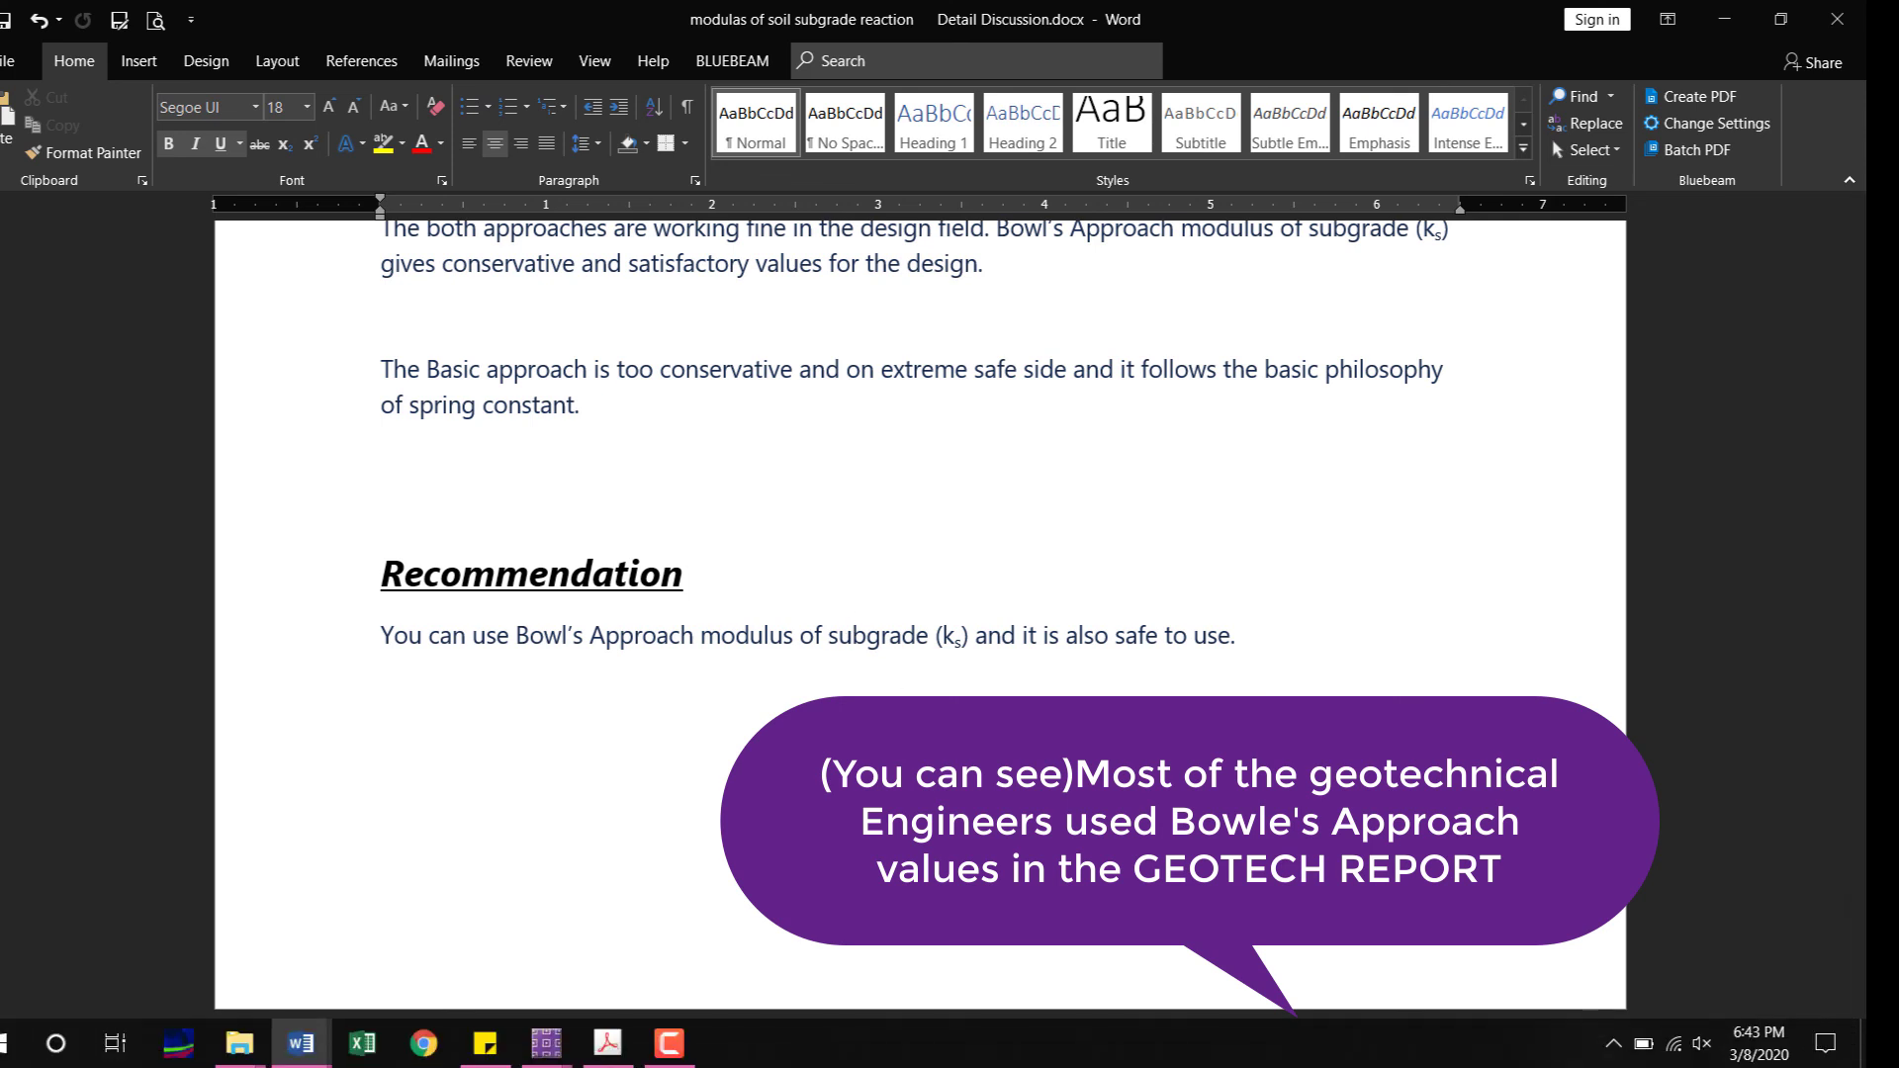
mouse_move(546, 1042)
left_click(633, 974)
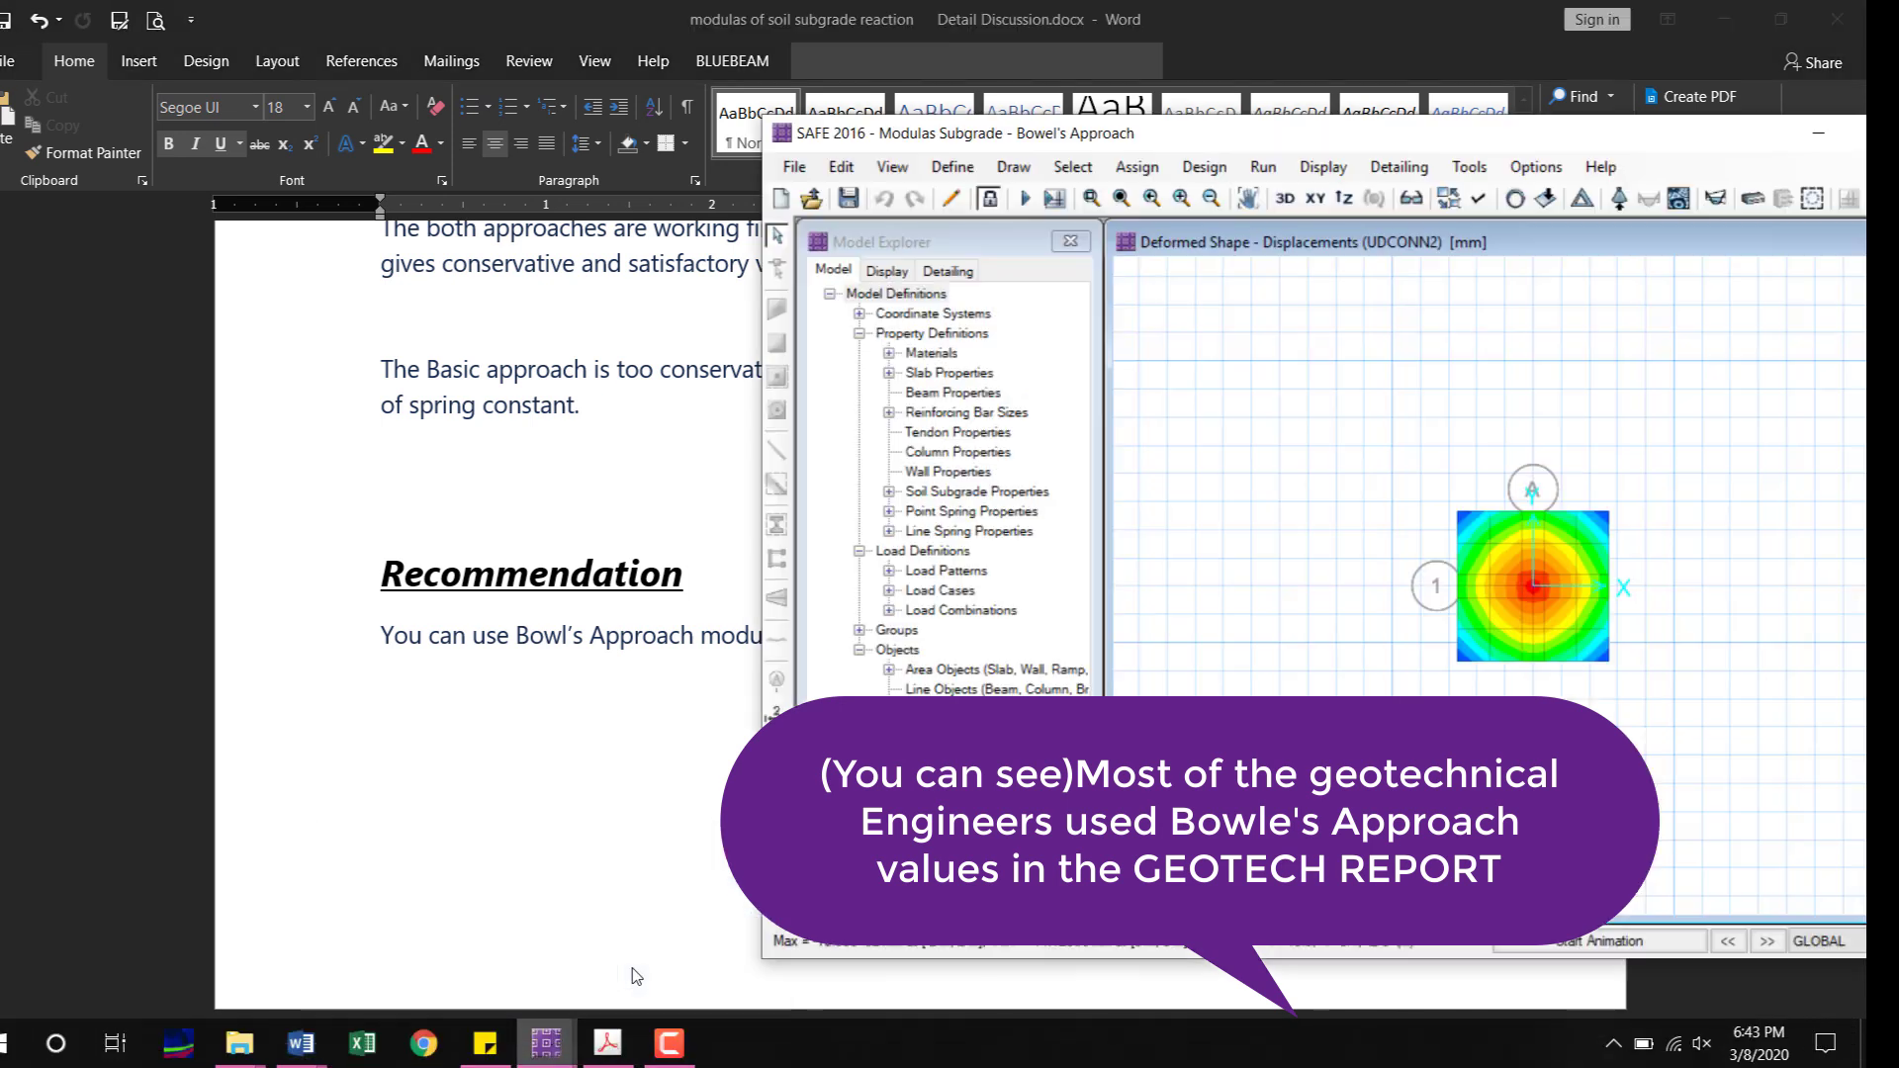